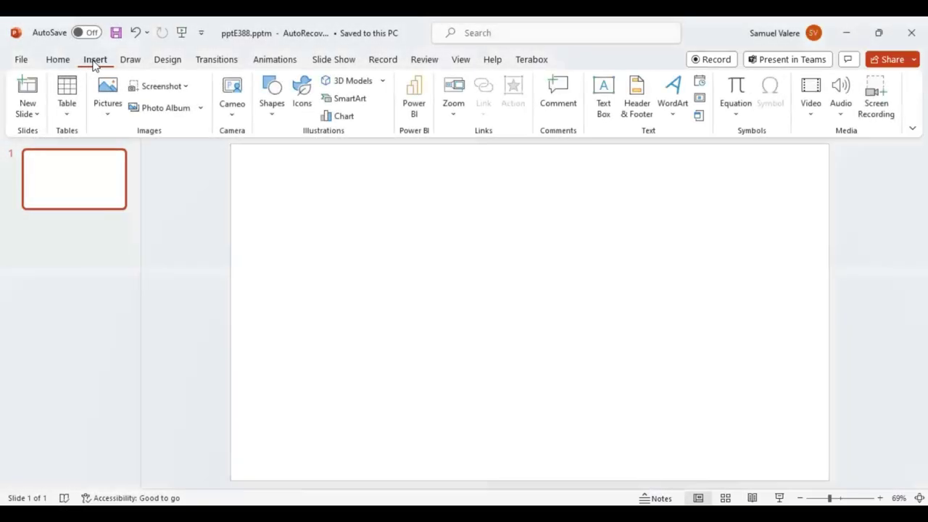
Draw a tall 1.39" × 0.97" oval near the slide centre with no fill, then duplicate it
{"action": "left_click", "coordinate": [271, 120]}
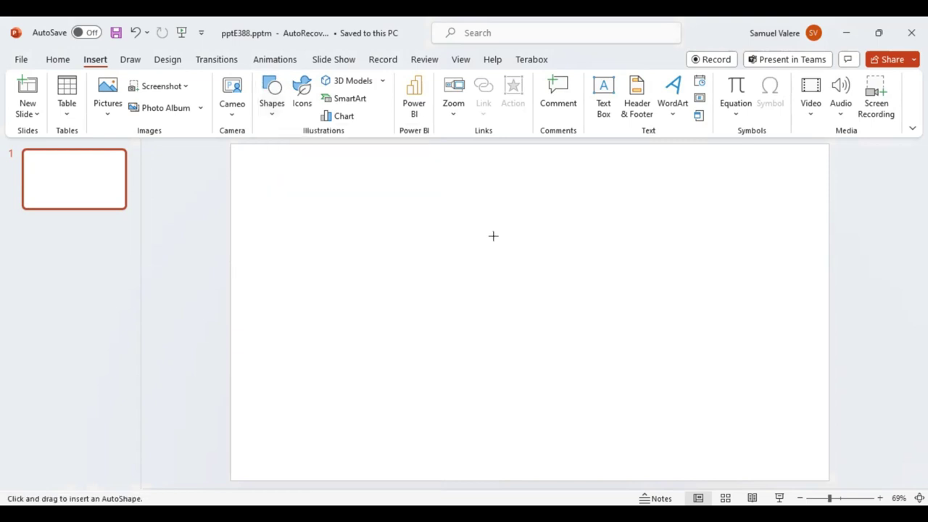
{"action": "left_click_drag", "start_coordinate": [493, 235], "coordinate": [535, 296]}
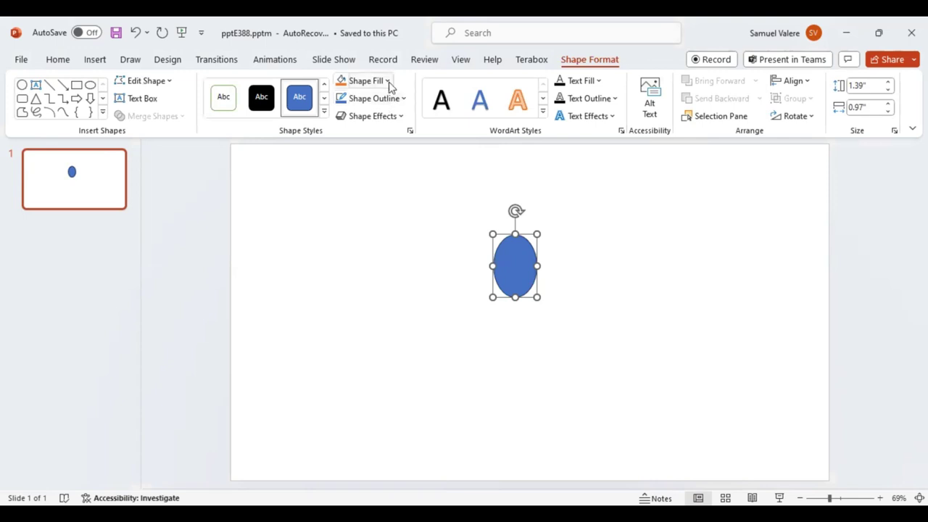
{"action": "left_click", "coordinate": [388, 80]}
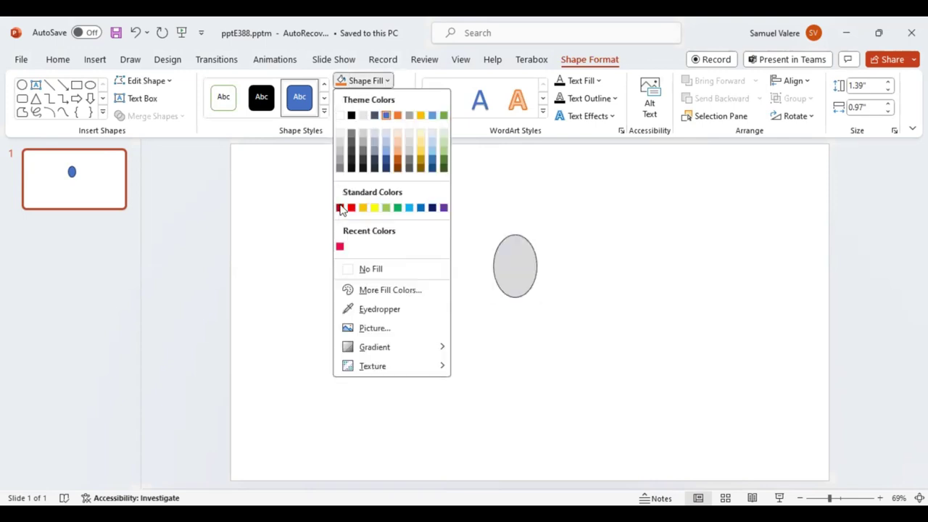
{"action": "left_click", "coordinate": [347, 271]}
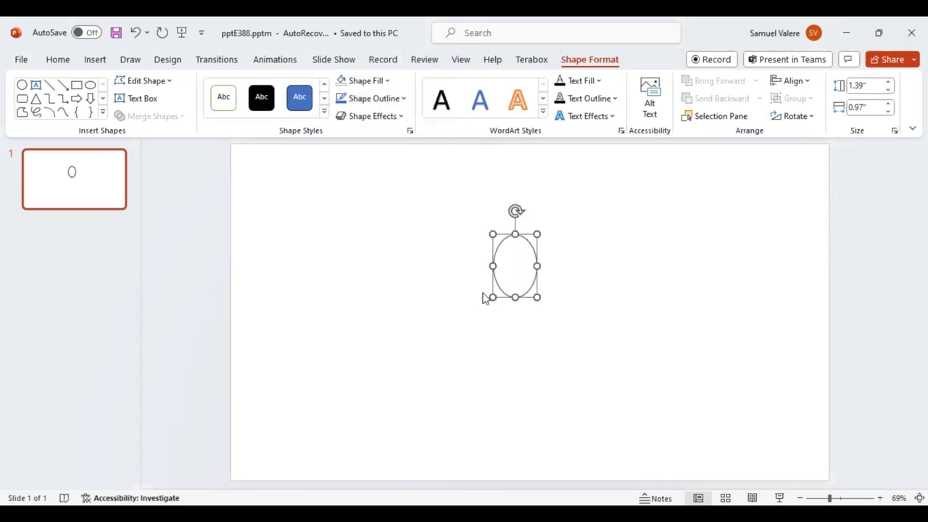
{"action": "key", "text": "ctrl+d"}
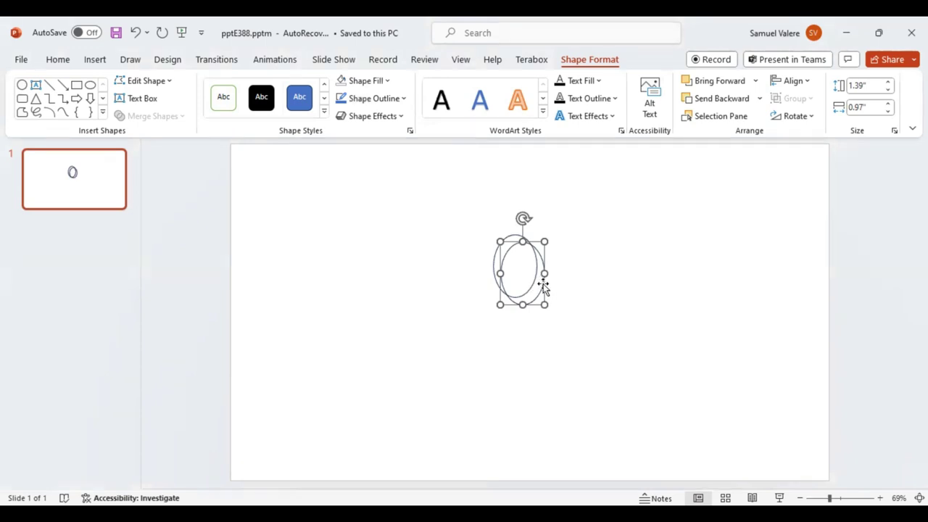
Shift the copied oval slightly sideways so the two outlined ovals overlap like a 3D zero
{"action": "left_click_drag", "start_coordinate": [543, 281], "coordinate": [544, 269]}
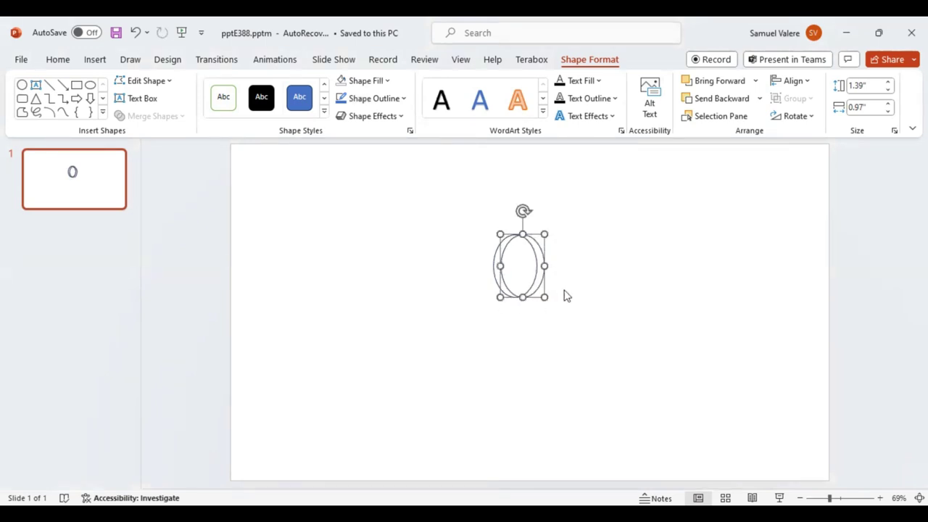
{"action": "left_click", "coordinate": [492, 264], "text": "shift"}
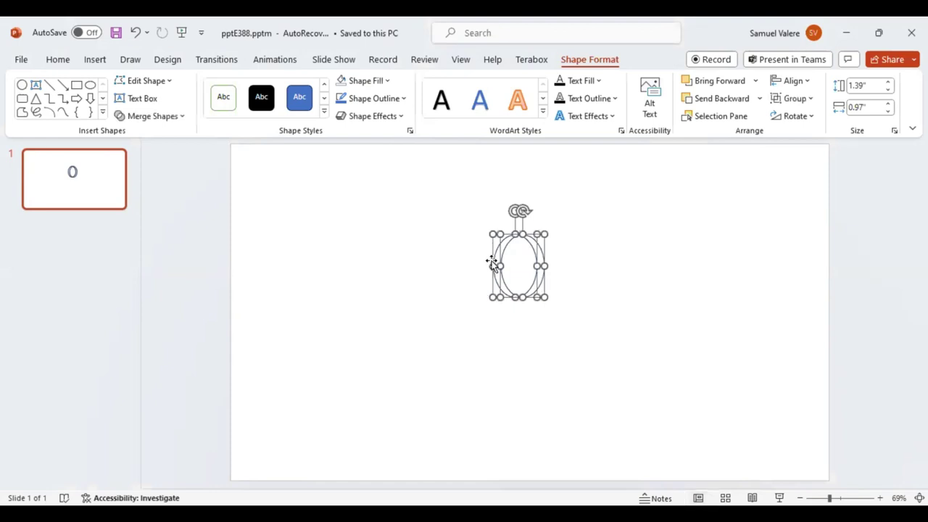
{"action": "left_click", "coordinate": [182, 119]}
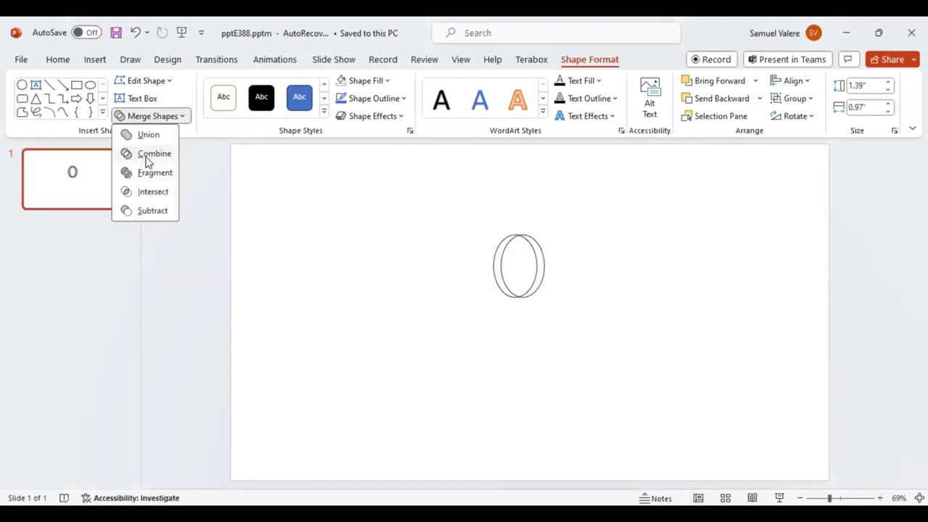
{"action": "left_click", "coordinate": [204, 211]}
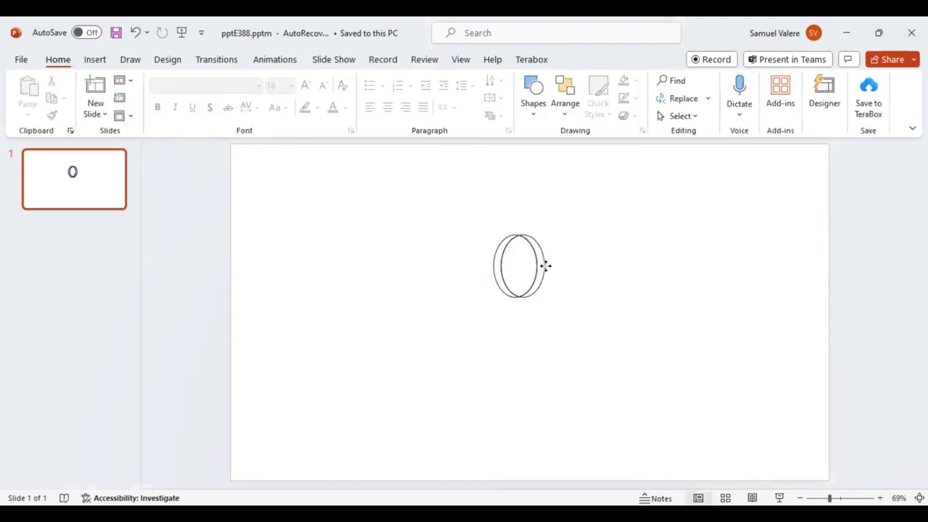
{"action": "left_click", "coordinate": [546, 265]}
{"action": "left_click", "coordinate": [544, 270]}
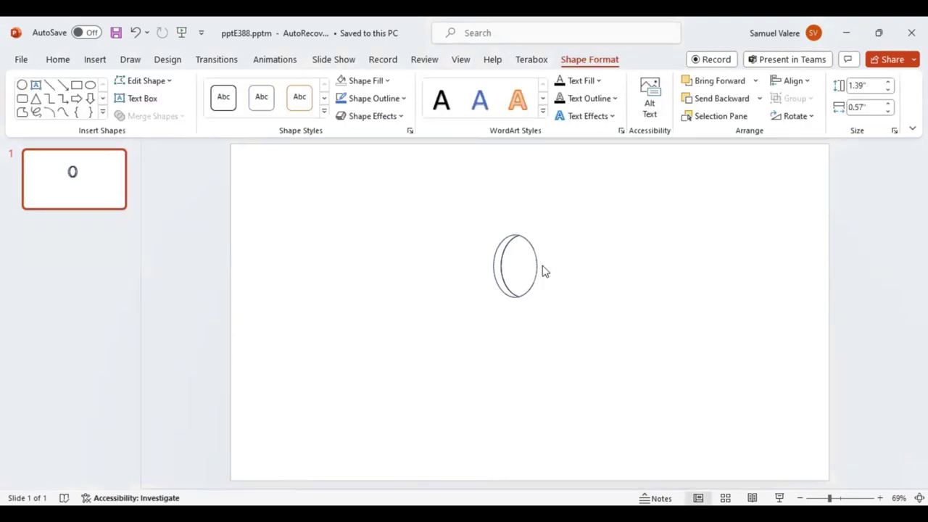
{"action": "left_click", "coordinate": [491, 260]}
{"action": "left_click", "coordinate": [492, 261]}
{"action": "left_click", "coordinate": [534, 269]}
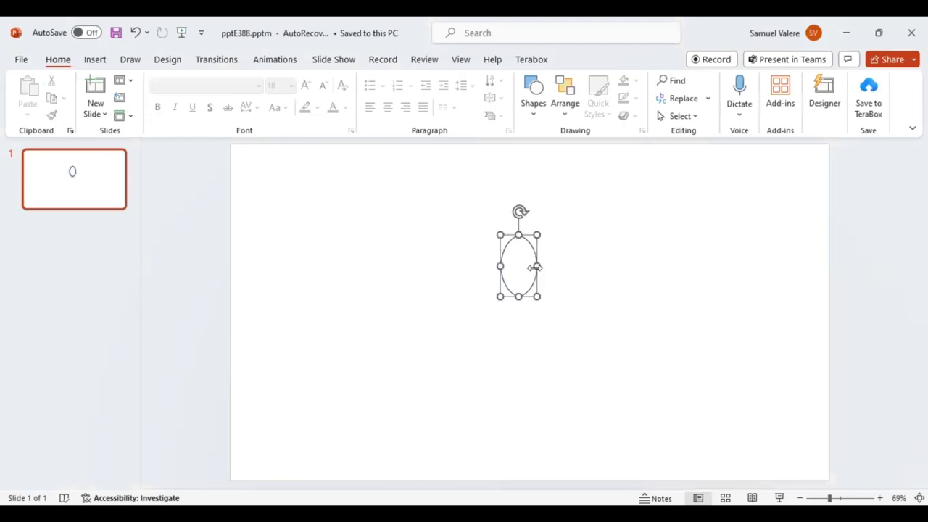
{"action": "left_click_drag", "start_coordinate": [537, 270], "coordinate": [554, 281]}
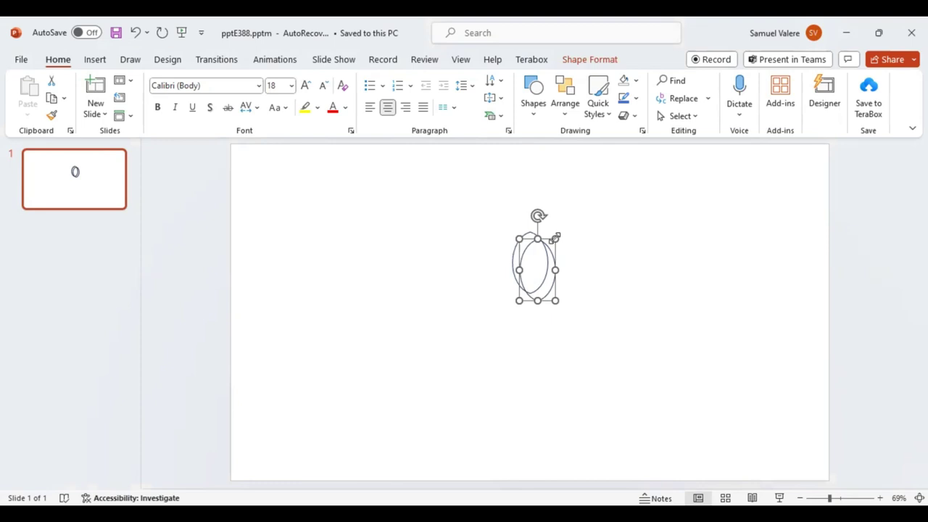
Shrink the inner oval into a small oval at the large oval's base, then select both ovals
{"action": "left_click_drag", "start_coordinate": [554, 239], "coordinate": [536, 284]}
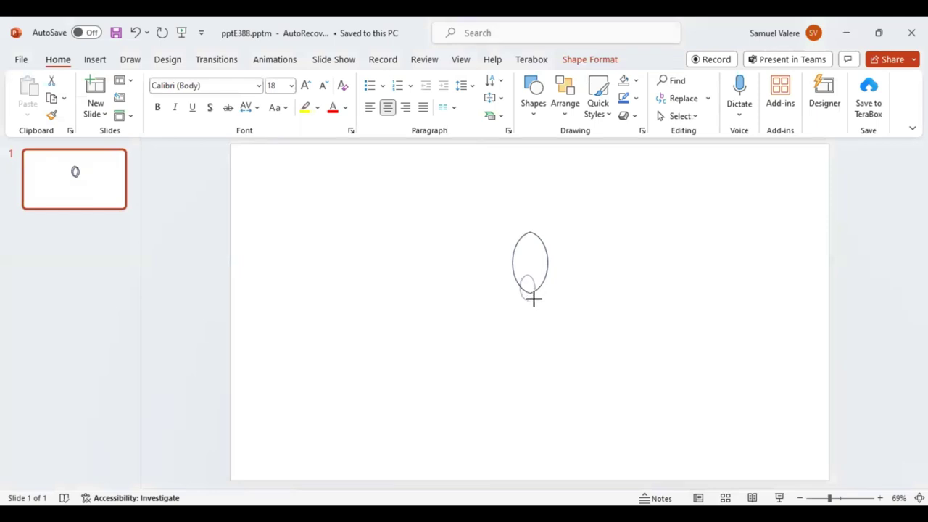
{"action": "left_click_drag", "start_coordinate": [537, 290], "coordinate": [531, 298]}
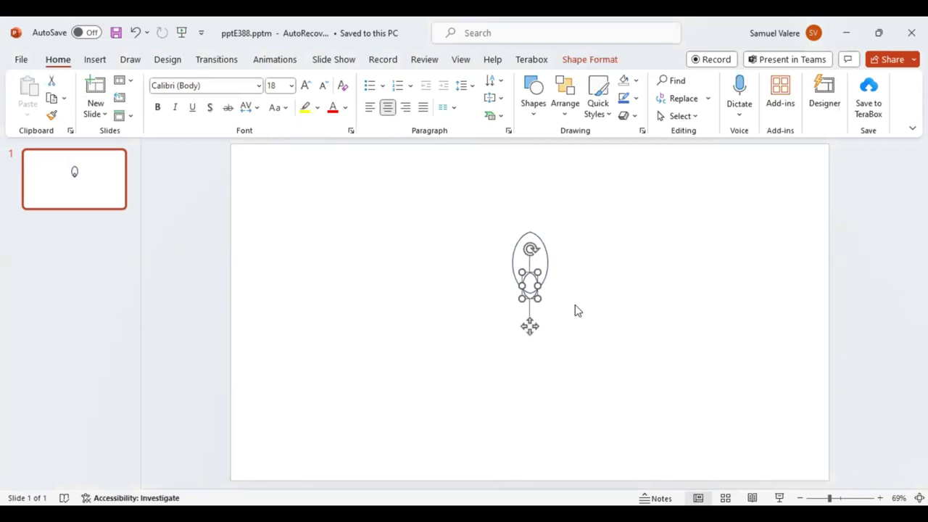
{"action": "key", "text": "ctrl+z"}
{"action": "key", "text": "ctrl+z"}
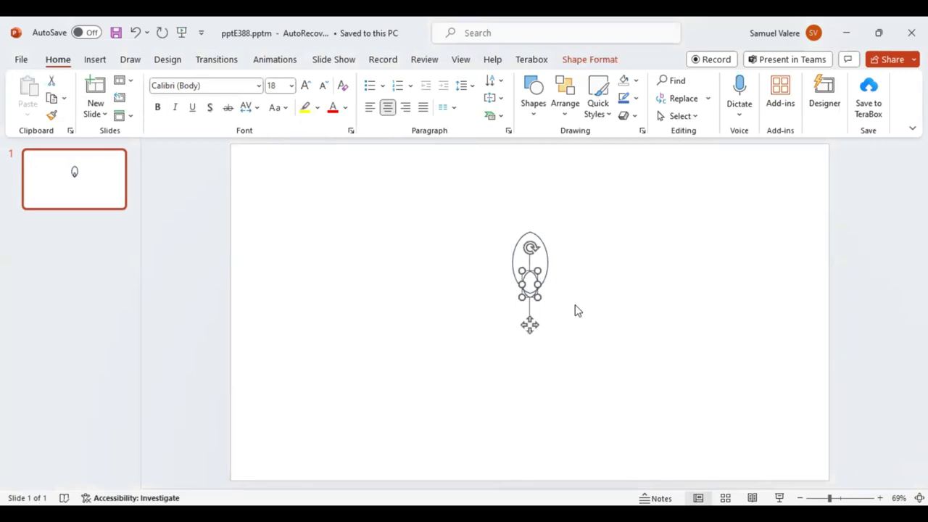
{"action": "key", "text": "ctrl+z"}
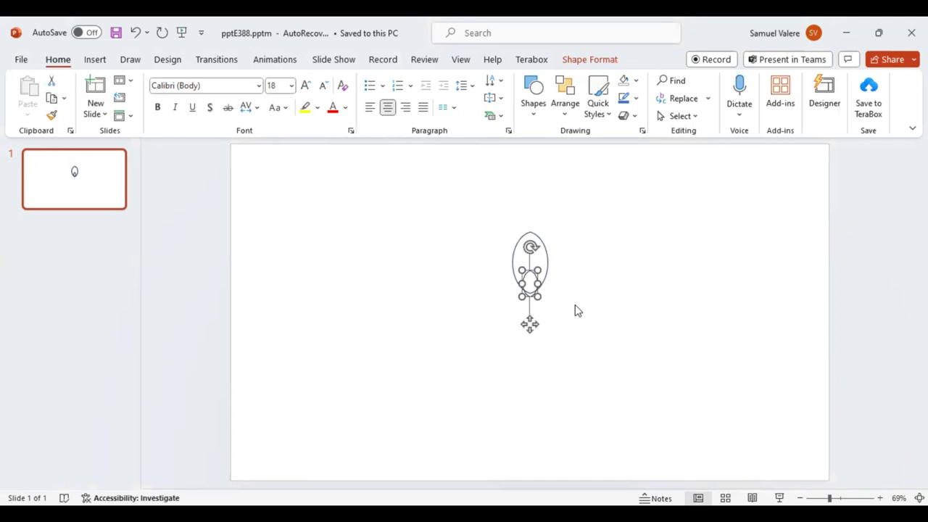
{"action": "left_click", "coordinate": [546, 258], "text": "shift"}
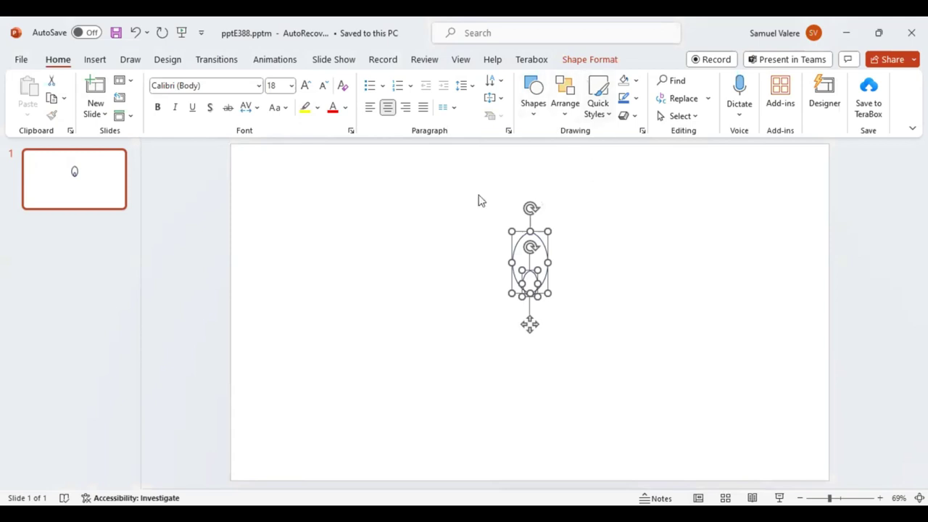
Fragment the overlapping ovals into separate pieces with Merge Shapes
{"action": "left_click", "coordinate": [593, 61]}
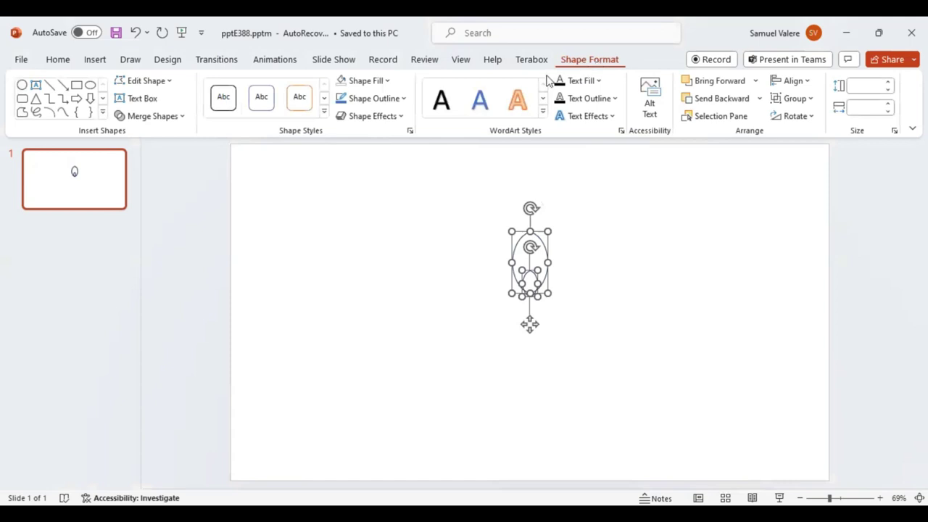
{"action": "left_click", "coordinate": [185, 121]}
{"action": "left_click", "coordinate": [636, 271]}
Delete the small leftover pieces and return the notched petal to the slide centre
{"action": "left_click", "coordinate": [542, 246]}
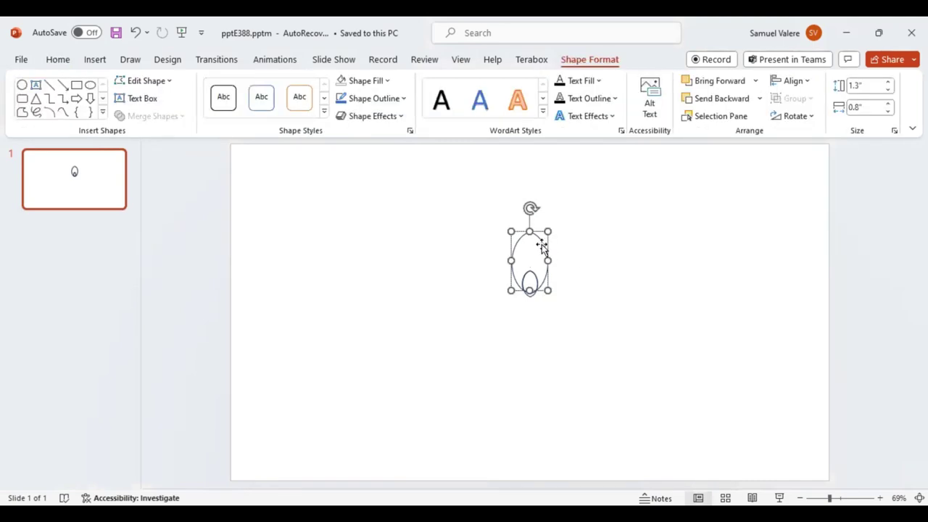
{"action": "left_click_drag", "start_coordinate": [543, 245], "coordinate": [626, 247]}
{"action": "left_click", "coordinate": [529, 278]}
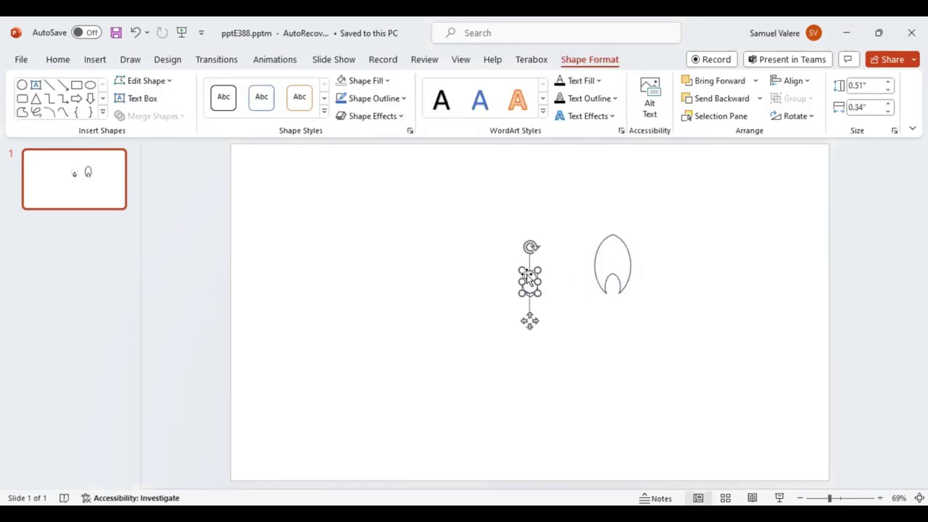
{"action": "key", "text": "Delete"}
{"action": "key", "text": "ctrl+z"}
{"action": "key", "text": "Delete"}
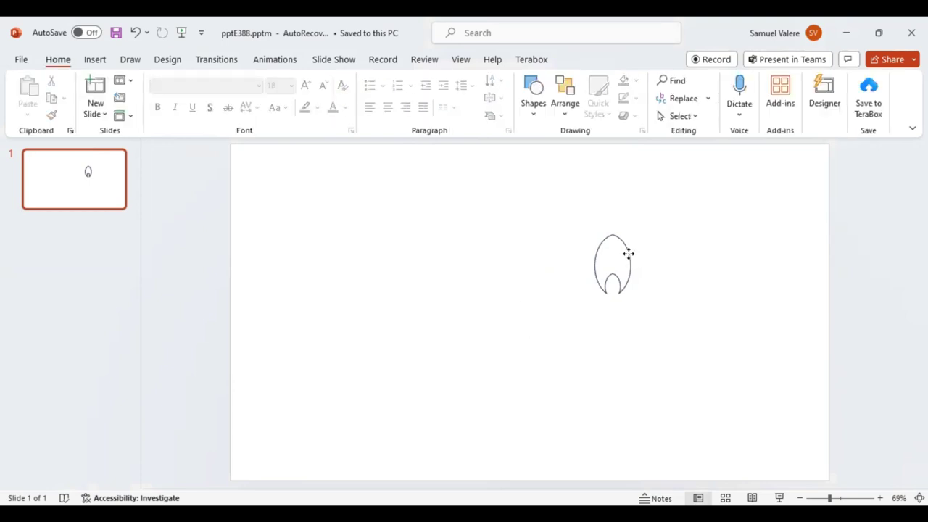
{"action": "mouse_move", "coordinate": [629, 254]}
{"action": "left_mouse_down"}
{"action": "mouse_move", "coordinate": [544, 257]}
{"action": "mouse_move", "coordinate": [546, 241]}
{"action": "left_mouse_up"}
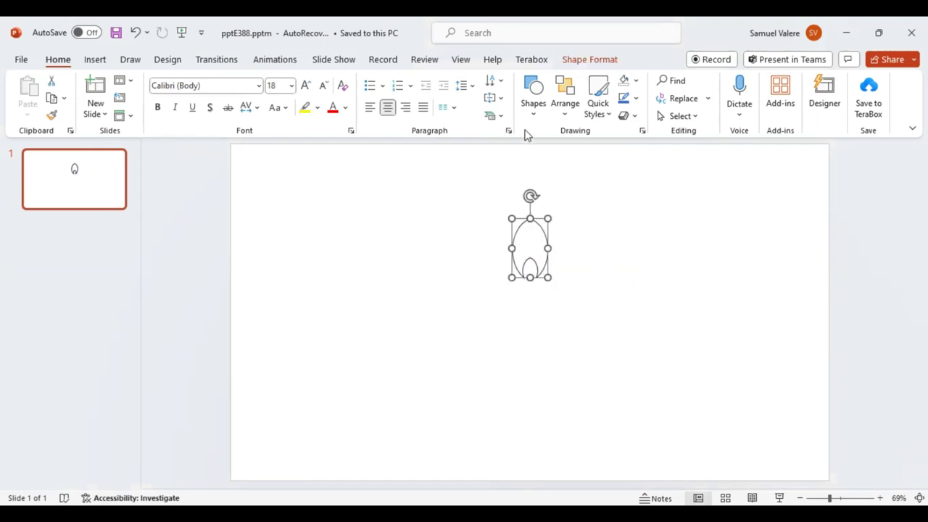
Fill the notched petal with the crimson red from Recent Colors
{"action": "left_click", "coordinate": [579, 61]}
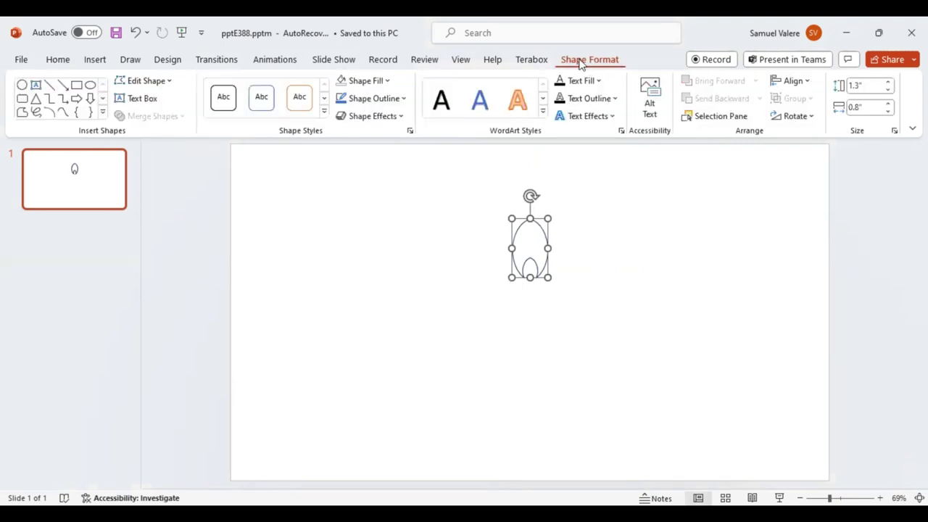
{"action": "left_click", "coordinate": [391, 81]}
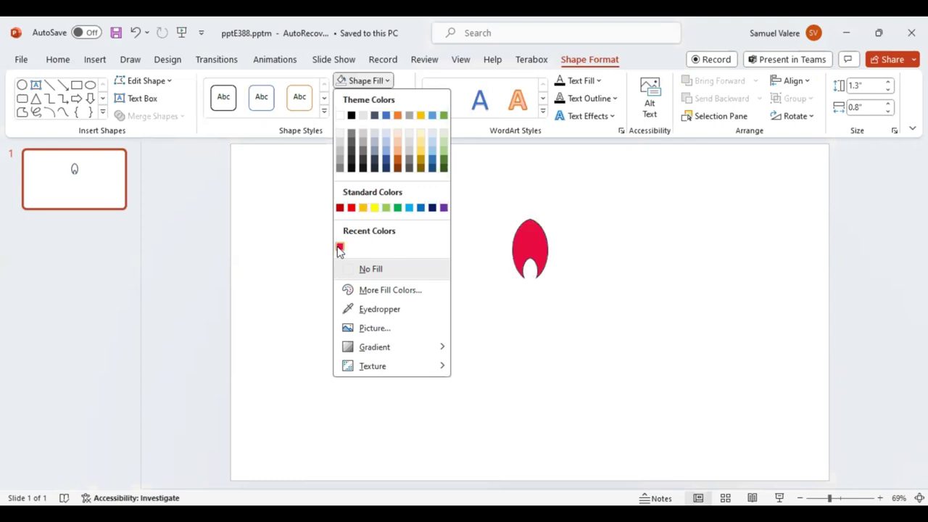
{"action": "left_click", "coordinate": [339, 249]}
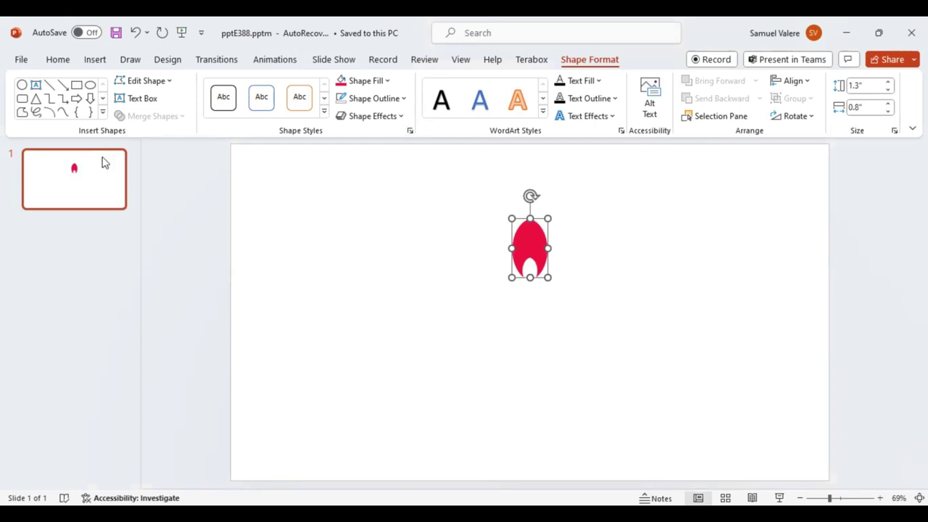
{"action": "left_click", "coordinate": [22, 85]}
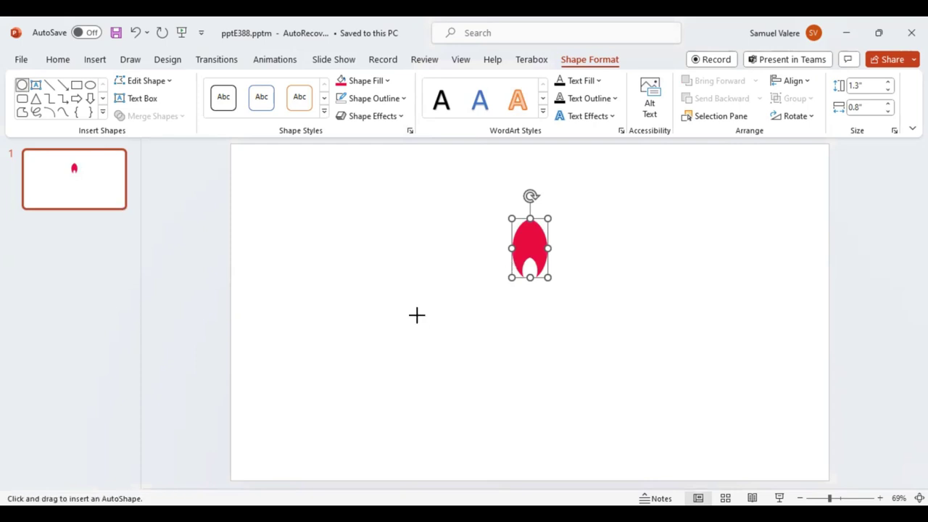
Draw a small circle below-left of the red petal
{"action": "left_click_drag", "start_coordinate": [417, 315], "coordinate": [444, 339]}
{"action": "left_click", "coordinate": [533, 240]}
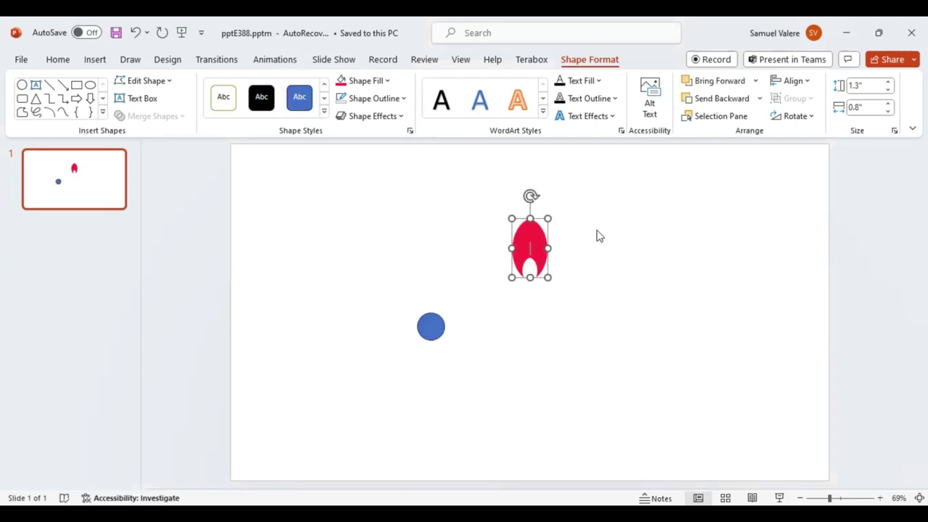
{"action": "key", "text": "ctrl+y"}
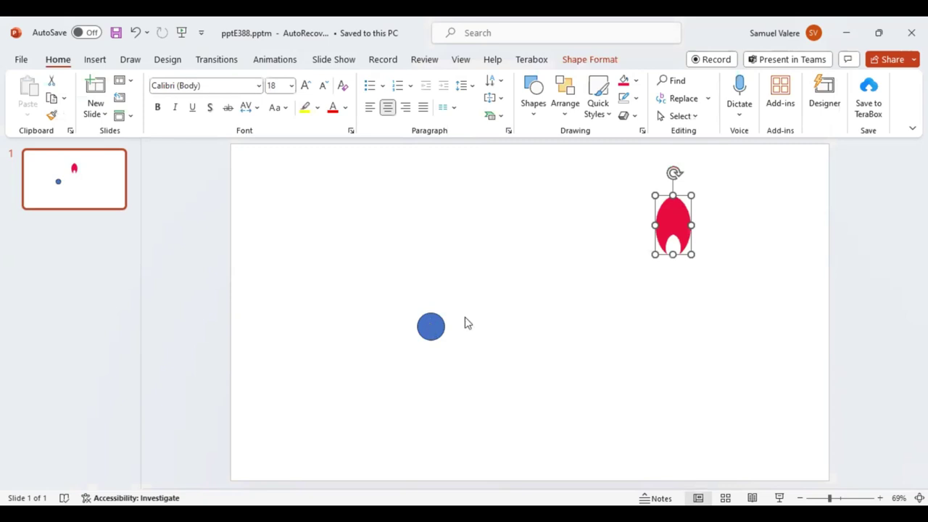
Centre the blue circle on the slide and set the red petal directly above it
{"action": "key", "text": "Tab"}
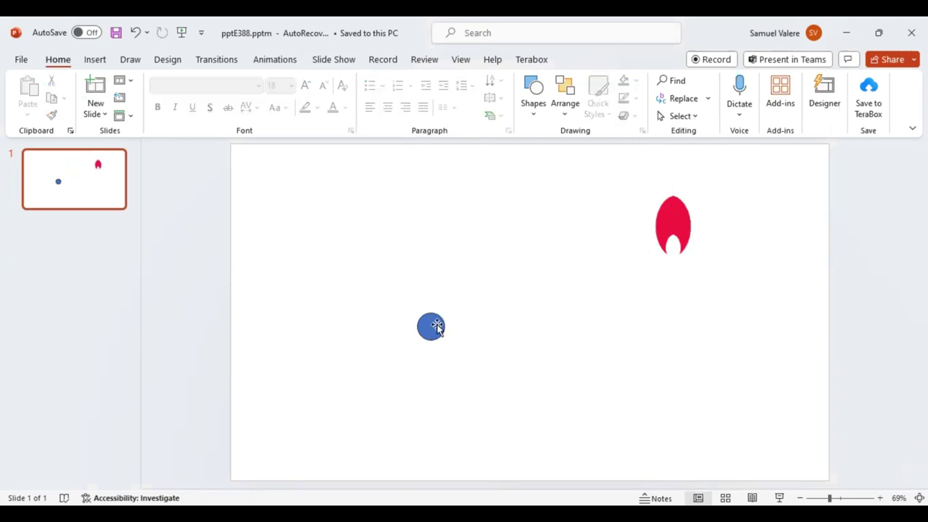
{"action": "mouse_move", "coordinate": [438, 322]}
{"action": "left_mouse_down"}
{"action": "mouse_move", "coordinate": [513, 291]}
{"action": "mouse_move", "coordinate": [530, 312]}
{"action": "left_mouse_up"}
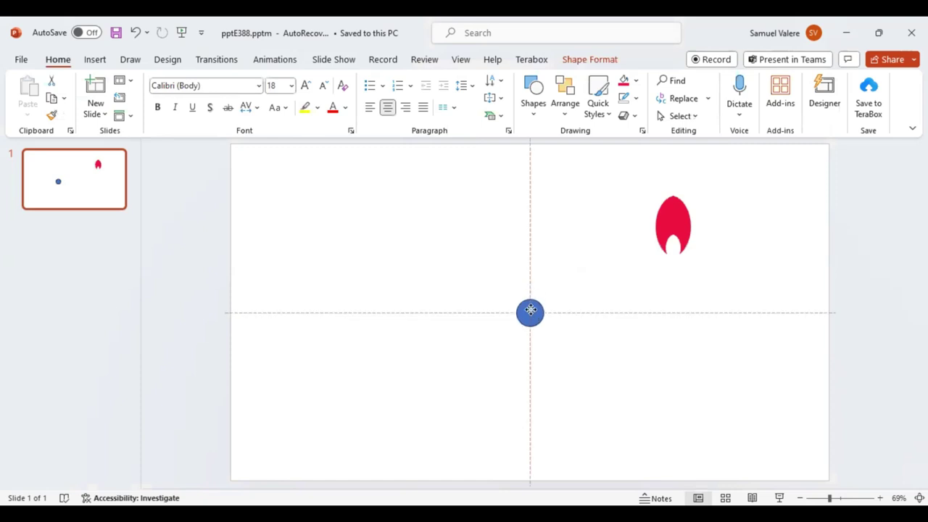
{"action": "key", "text": "Tab"}
{"action": "left_click_drag", "start_coordinate": [660, 218], "coordinate": [602, 217]}
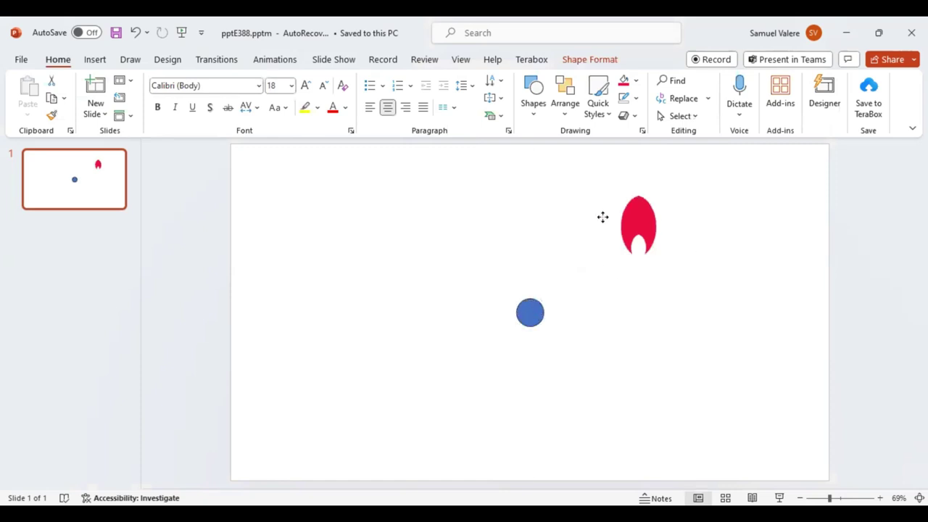
{"action": "left_click_drag", "start_coordinate": [522, 240], "coordinate": [529, 261]}
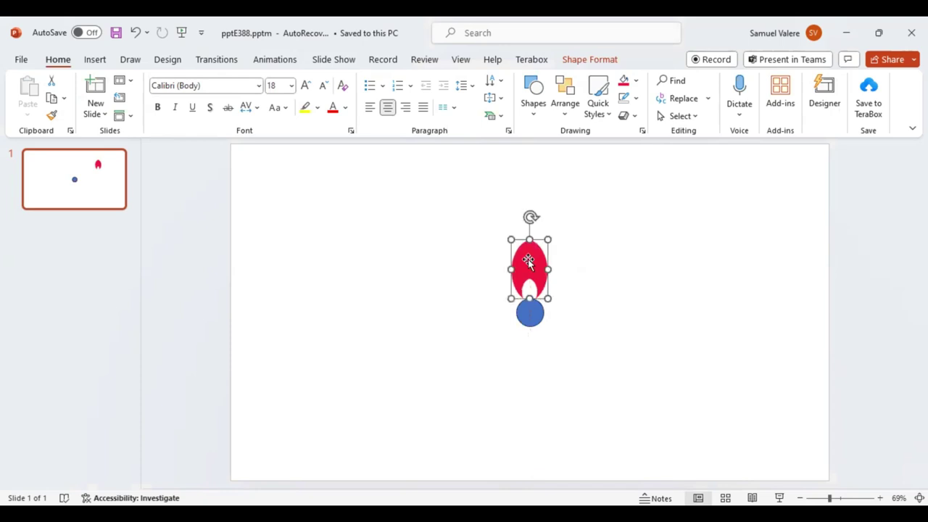
{"action": "key", "text": "ctrl+z"}
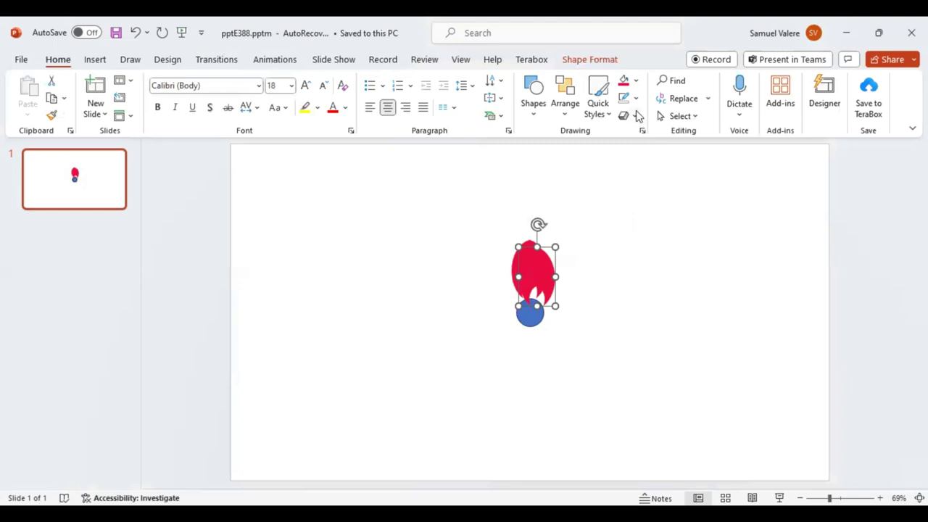
Place a vertically flipped copy of the petal directly below the circle
{"action": "left_click", "coordinate": [586, 63]}
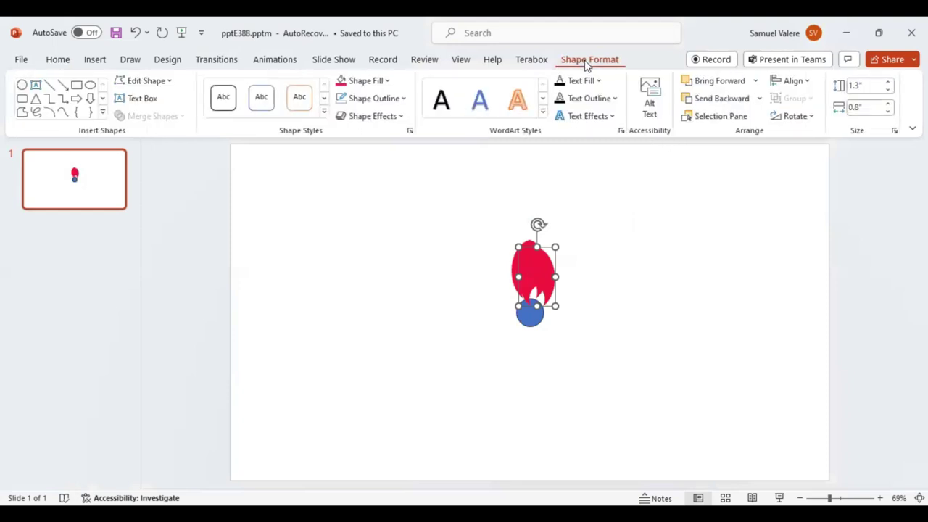
{"action": "left_click", "coordinate": [814, 118]}
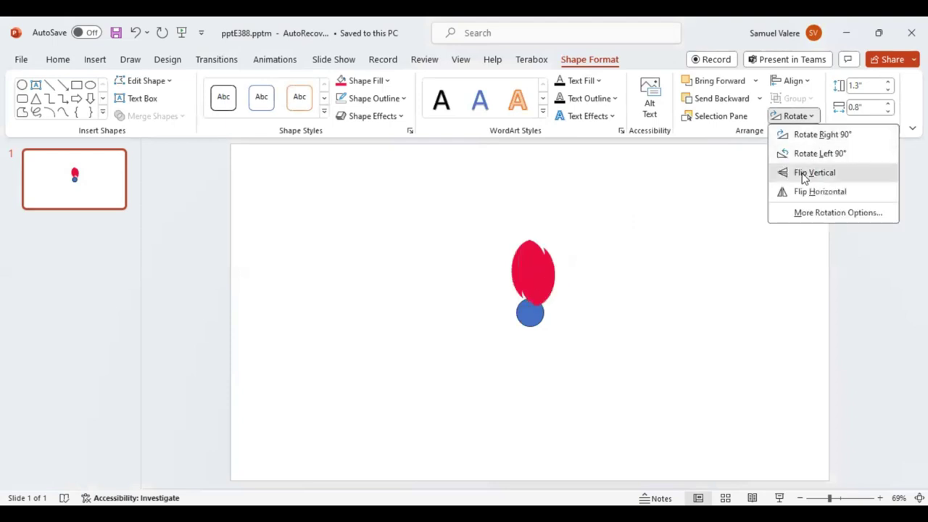
{"action": "left_click", "coordinate": [804, 178]}
{"action": "left_click_drag", "start_coordinate": [537, 279], "coordinate": [531, 365]}
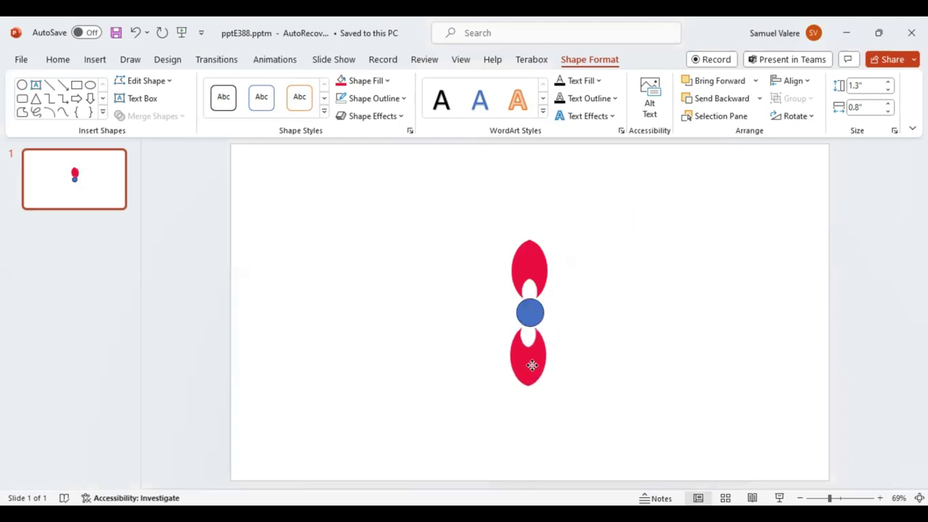
{"action": "left_click_drag", "start_coordinate": [532, 365], "coordinate": [533, 363]}
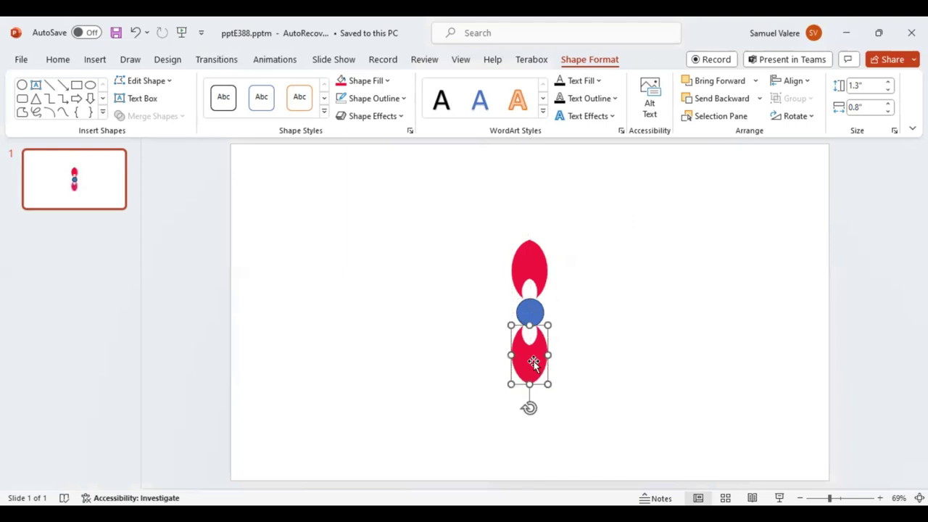
Group the two petals and drag a copy of the pair to the right
{"action": "left_click", "coordinate": [529, 263], "text": "shift"}
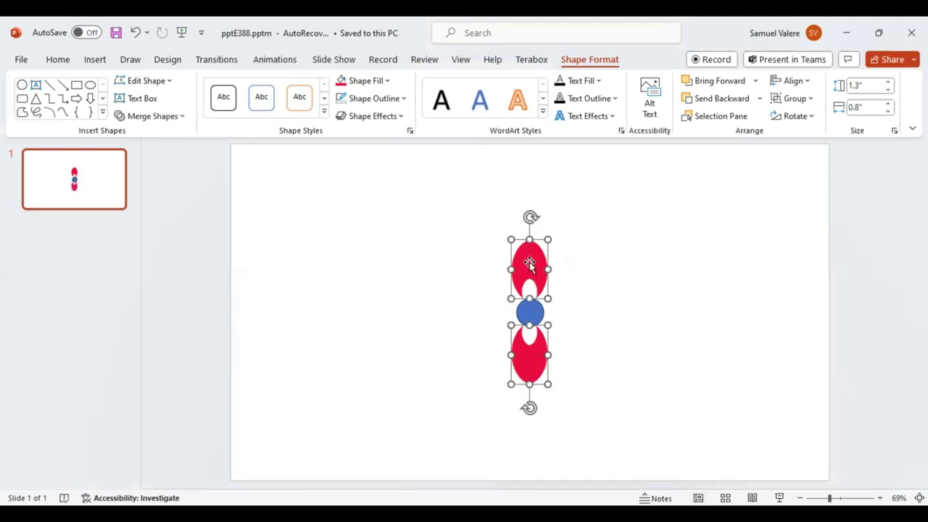
{"action": "key", "text": "ctrl+g"}
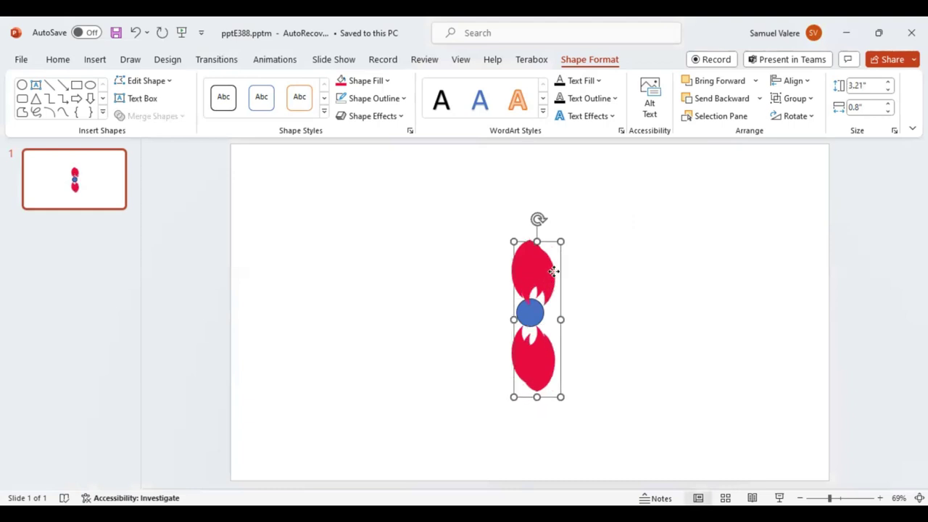
{"action": "left_click_drag", "start_coordinate": [541, 267], "coordinate": [594, 274]}
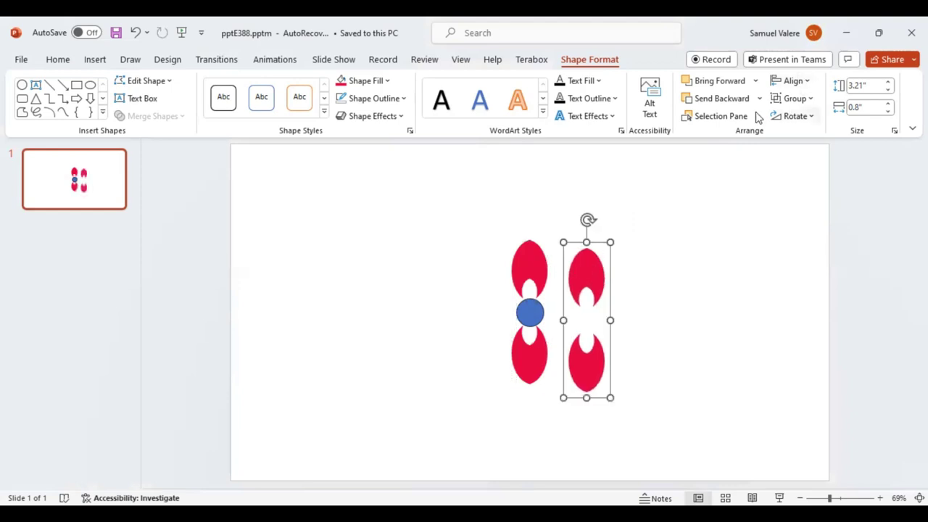
Rotate the copied petal pair 90° right and centre it over the blue circle
{"action": "left_click", "coordinate": [810, 117]}
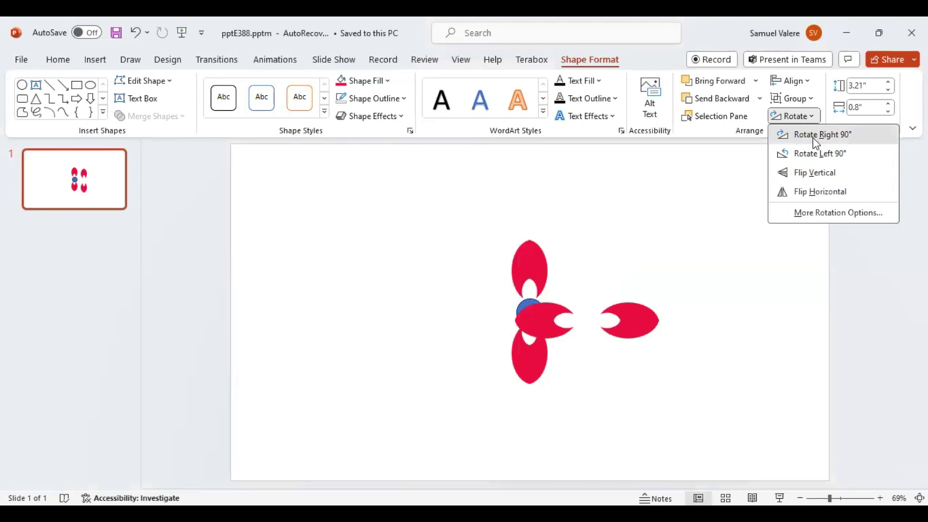
{"action": "left_click", "coordinate": [816, 135]}
{"action": "left_click_drag", "start_coordinate": [645, 323], "coordinate": [589, 313]}
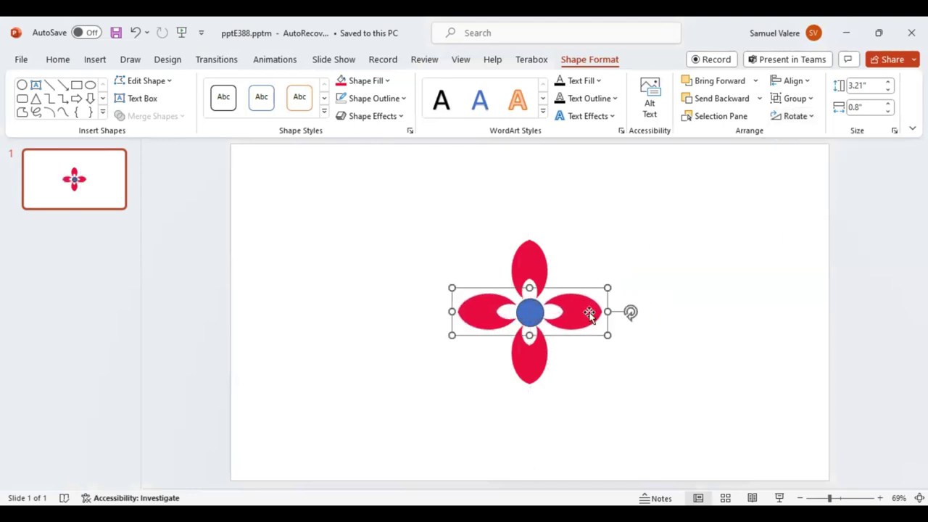
{"action": "key", "text": "ctrl+z"}
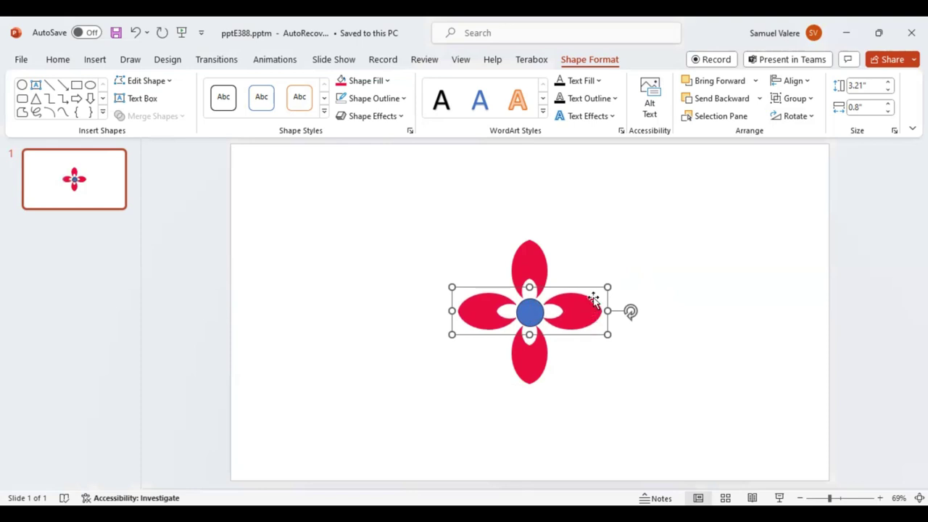
Copy the sideways petal pair, tilt it to a diagonal, and centre it on the circle
{"action": "left_click_drag", "start_coordinate": [589, 311], "coordinate": [589, 280]}
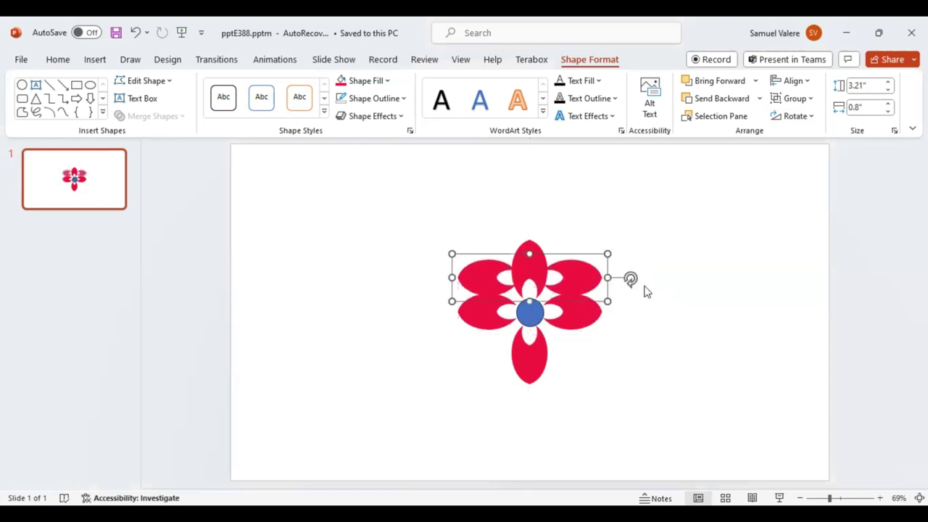
{"action": "mouse_move", "coordinate": [631, 278]}
{"action": "left_mouse_down"}
{"action": "mouse_move", "coordinate": [616, 221]}
{"action": "mouse_move", "coordinate": [617, 243]}
{"action": "mouse_move", "coordinate": [609, 236]}
{"action": "left_mouse_up"}
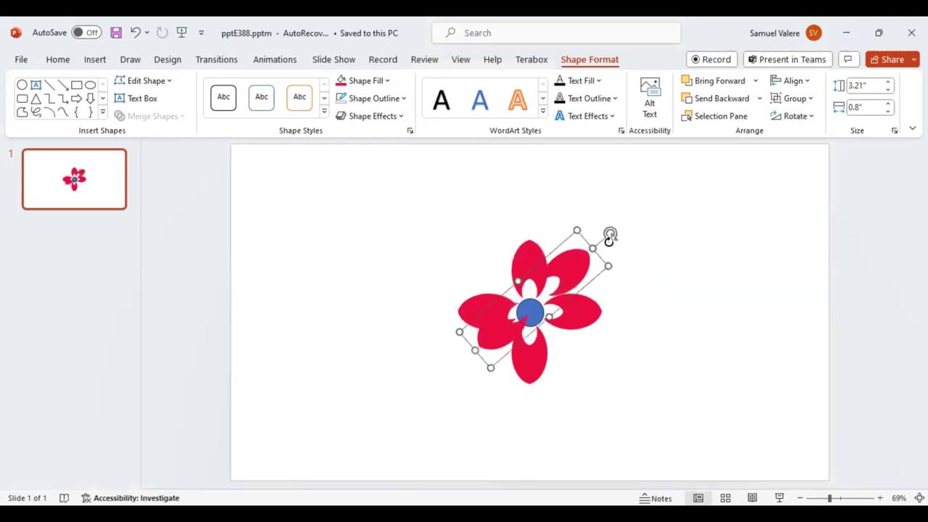
{"action": "left_click_drag", "start_coordinate": [580, 268], "coordinate": [578, 271]}
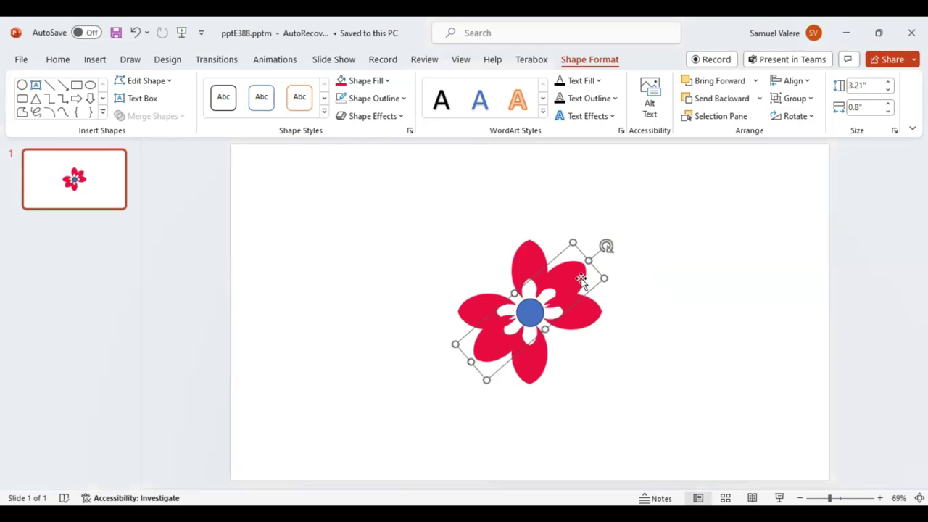
{"action": "left_click", "coordinate": [602, 366]}
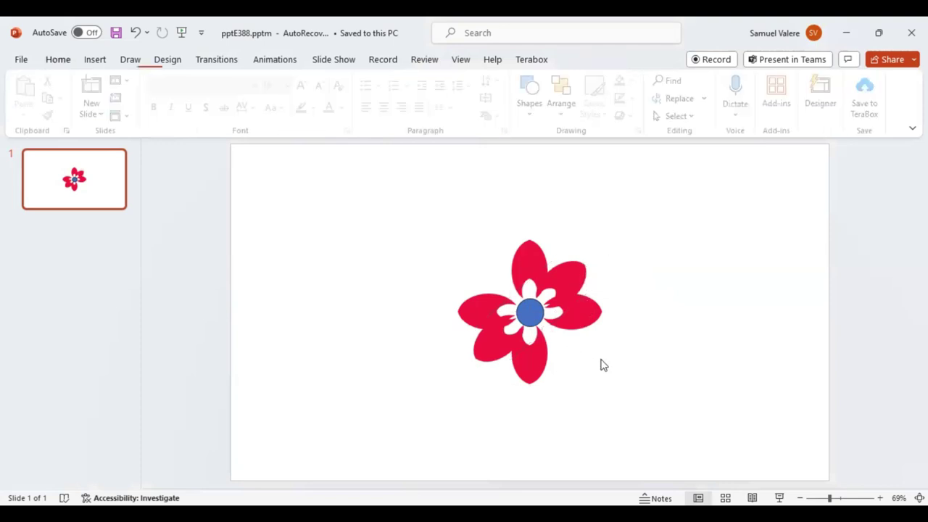
Duplicate the diagonal pair and rotate it 90° right onto the opposite diagonal
{"action": "left_click", "coordinate": [572, 283]}
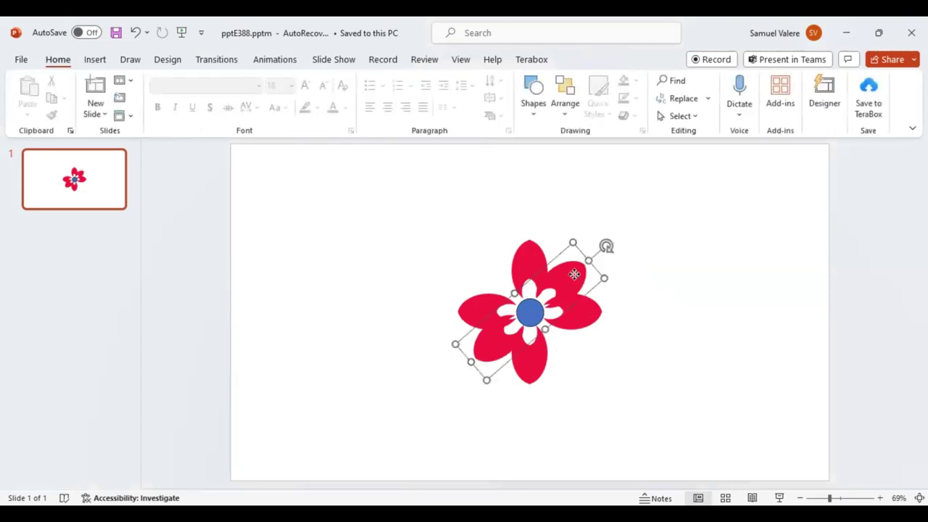
{"action": "key", "text": "ctrl+d"}
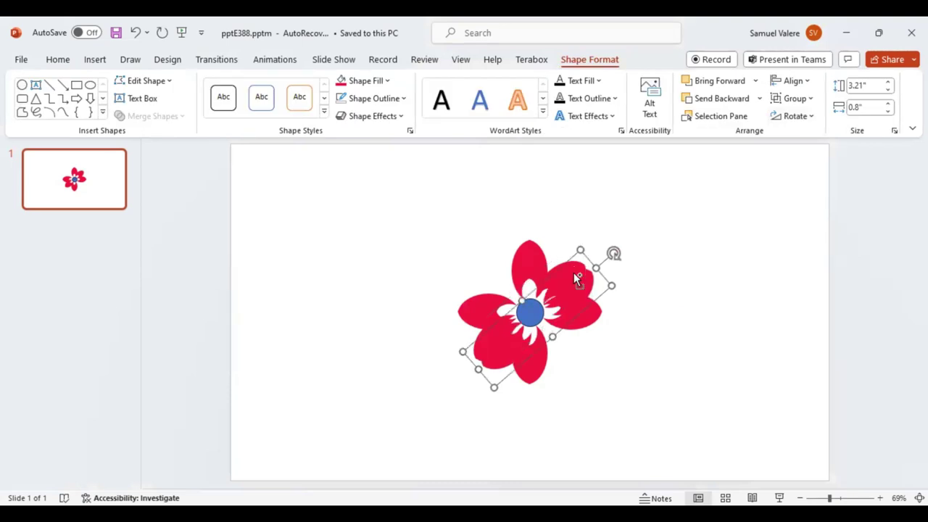
{"action": "left_click", "coordinate": [811, 117]}
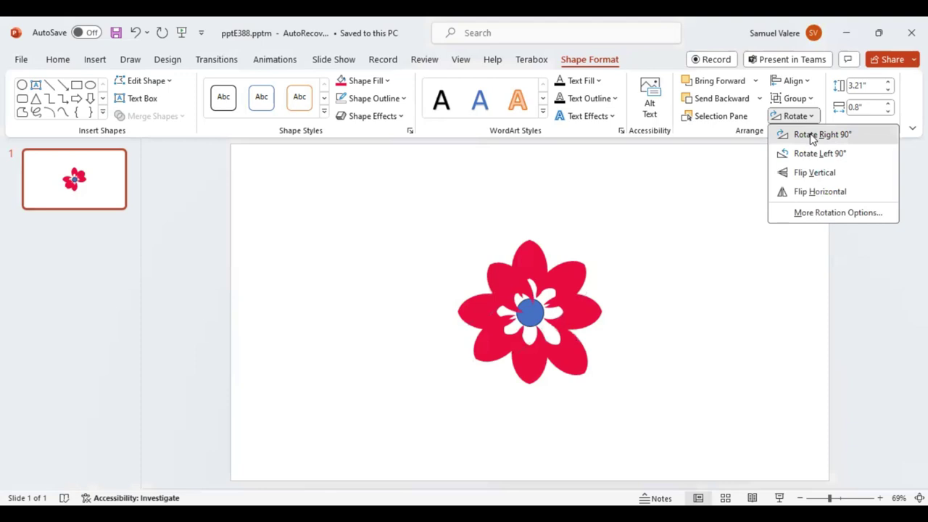
{"action": "left_click", "coordinate": [812, 135]}
{"action": "left_click", "coordinate": [655, 348]}
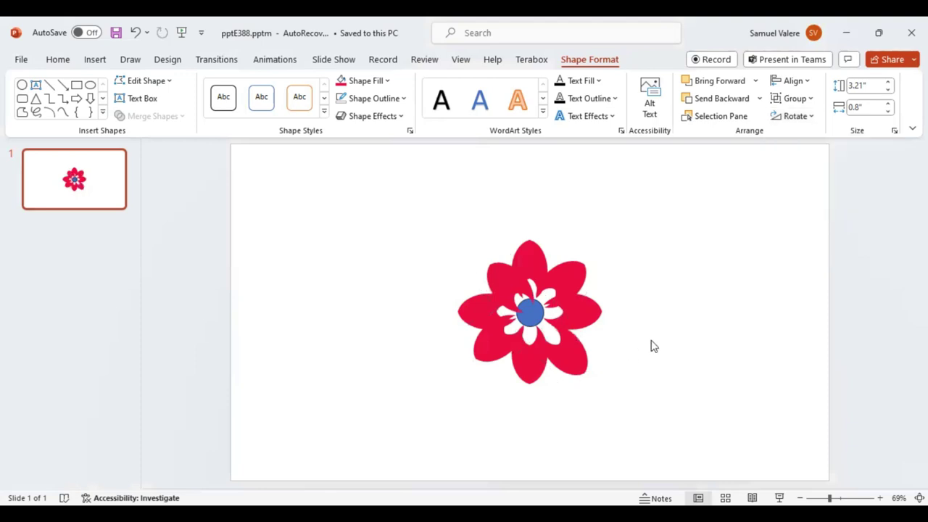
{"action": "left_click", "coordinate": [573, 364]}
Select all four petal pairs and ungroup them into individual petals
{"action": "left_click", "coordinate": [531, 372], "text": "shift"}
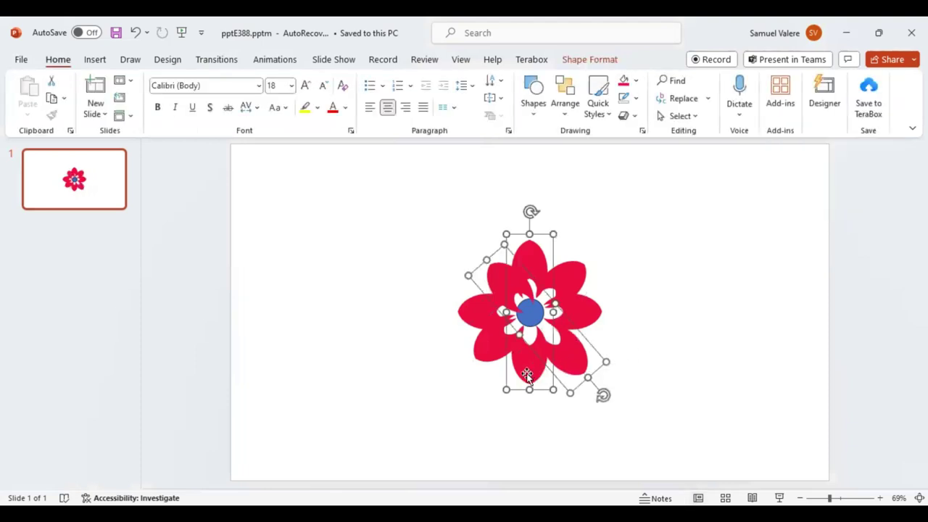
{"action": "left_click", "coordinate": [487, 355], "text": "shift"}
{"action": "left_click", "coordinate": [468, 313], "text": "shift"}
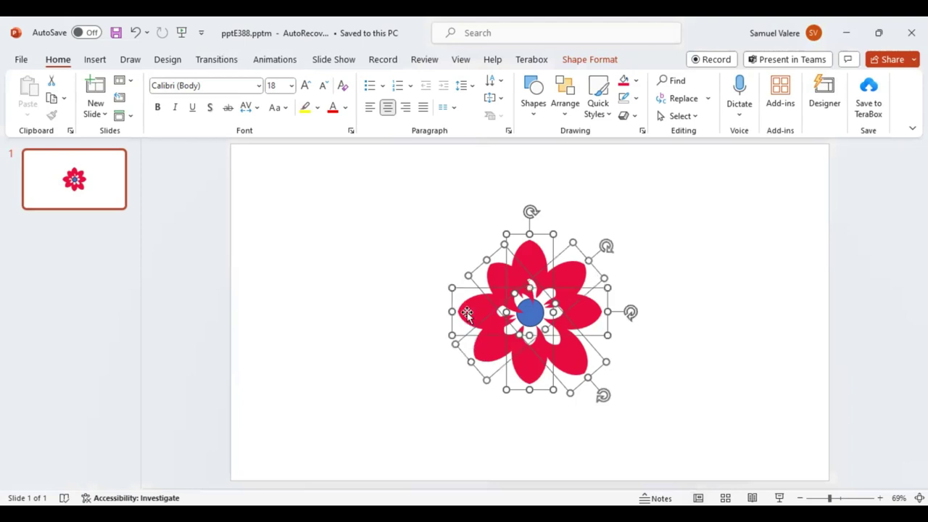
{"action": "left_click", "coordinate": [593, 60]}
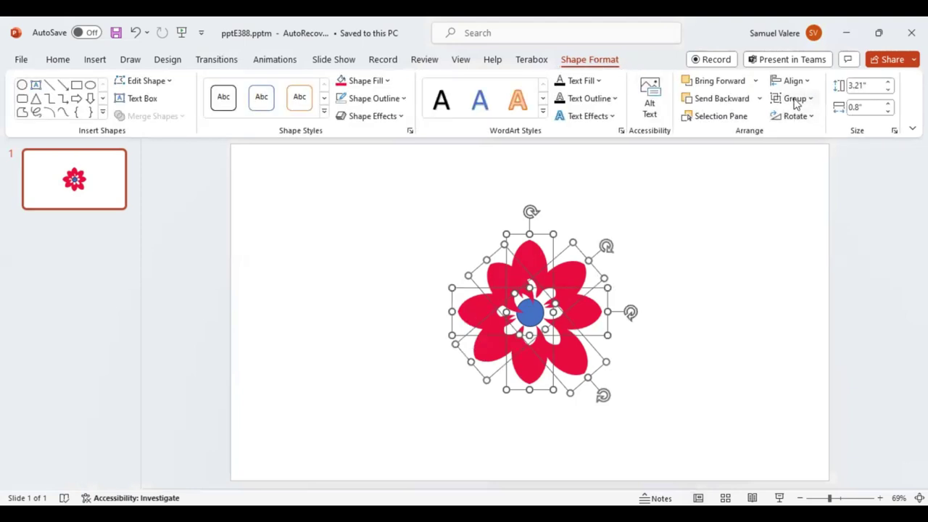
{"action": "left_click", "coordinate": [797, 100]}
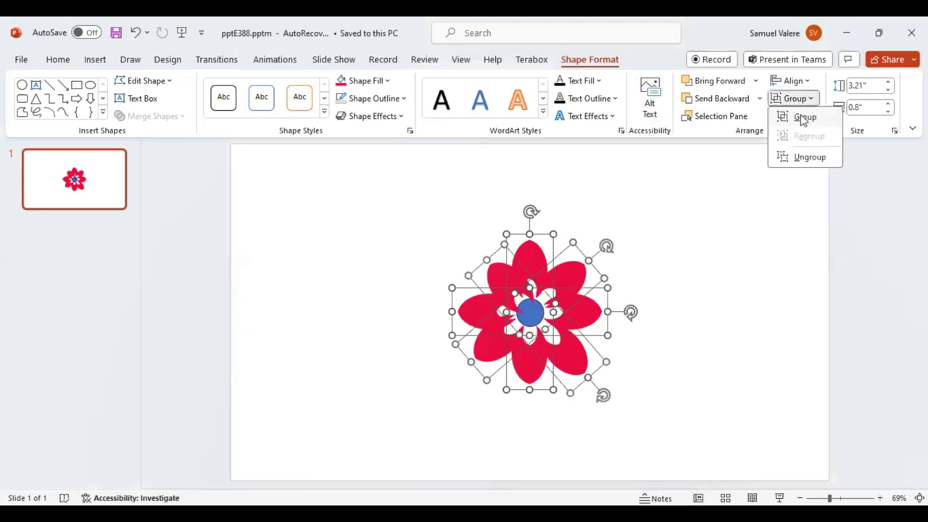
{"action": "left_click", "coordinate": [798, 161]}
{"action": "left_click", "coordinate": [665, 368]}
Drag the right, bottom, top, upper-left and lower-left petals into their gaps around the centre
{"action": "left_click", "coordinate": [585, 318]}
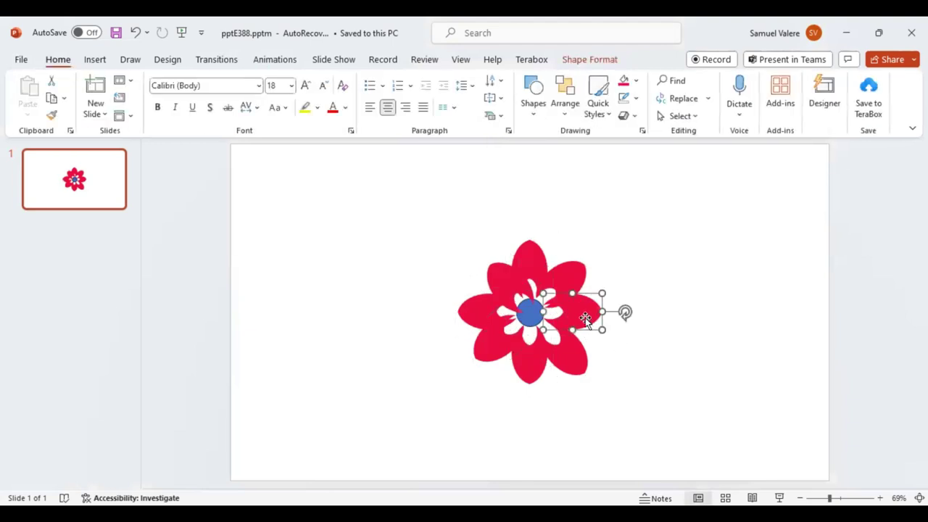
{"action": "left_click_drag", "start_coordinate": [585, 318], "coordinate": [597, 319]}
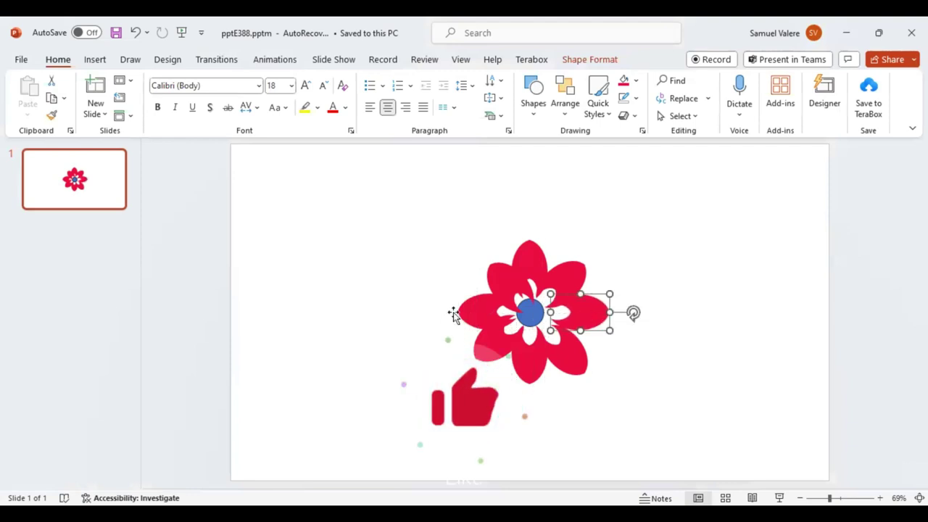
{"action": "left_click_drag", "start_coordinate": [463, 310], "coordinate": [451, 311]}
{"action": "left_click", "coordinate": [531, 367]}
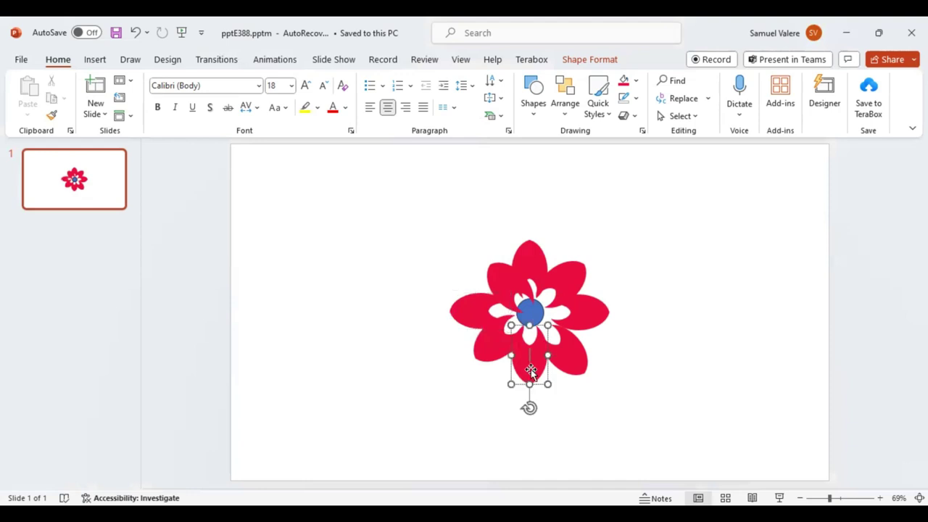
{"action": "left_click_drag", "start_coordinate": [529, 372], "coordinate": [528, 375]}
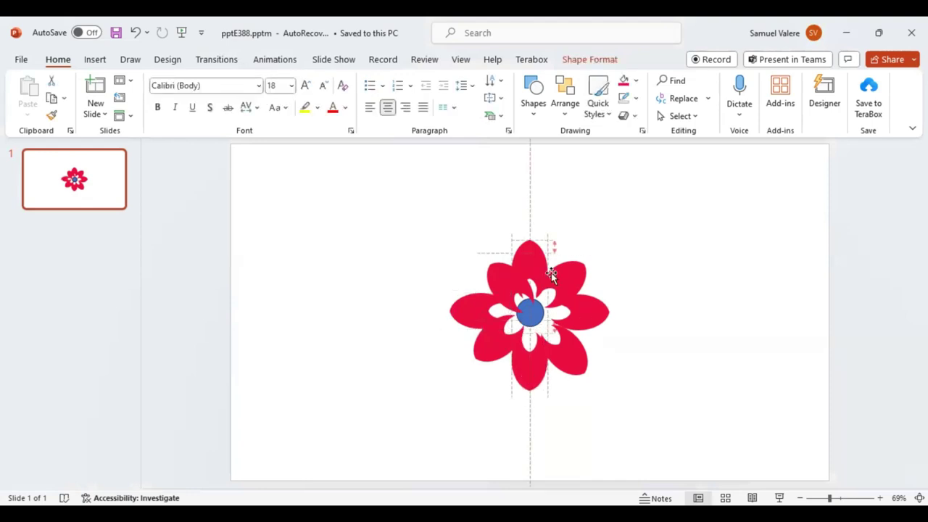
{"action": "left_click_drag", "start_coordinate": [551, 272], "coordinate": [484, 264]}
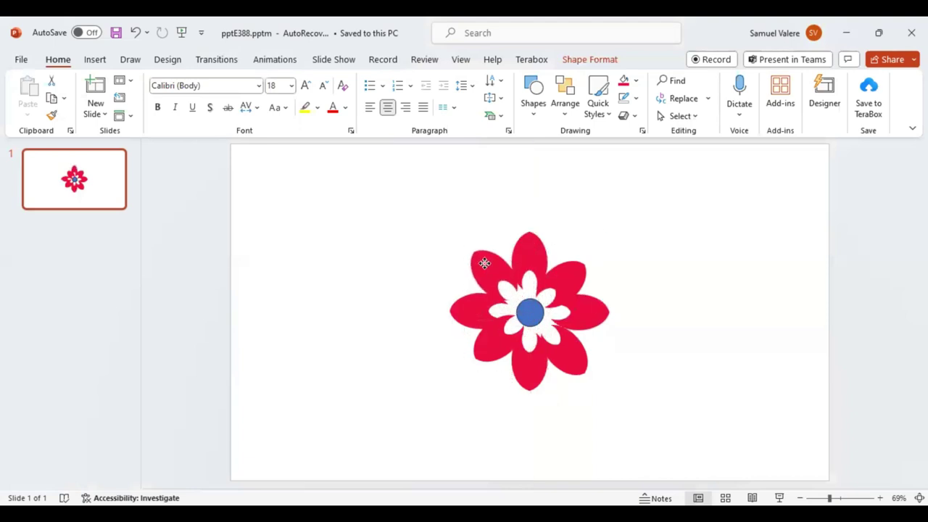
{"action": "left_click_drag", "start_coordinate": [485, 264], "coordinate": [489, 266]}
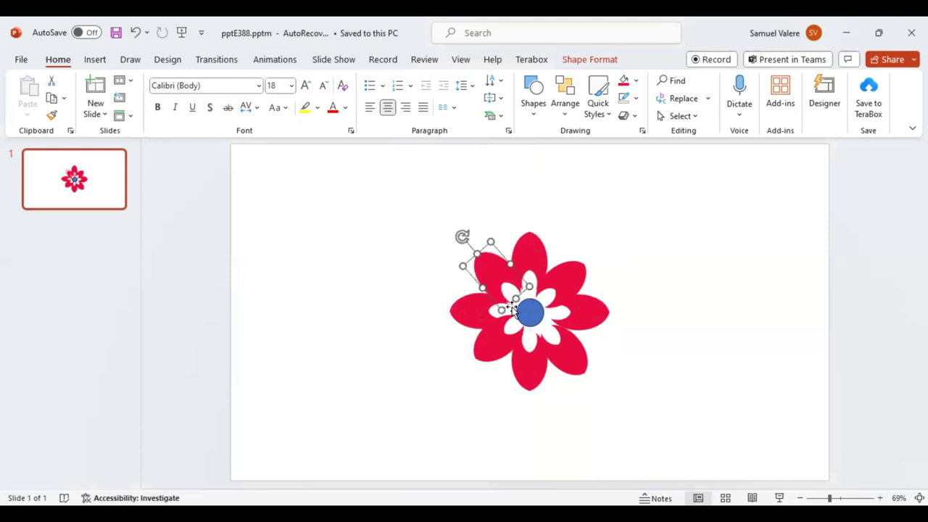
{"action": "left_click", "coordinate": [500, 348]}
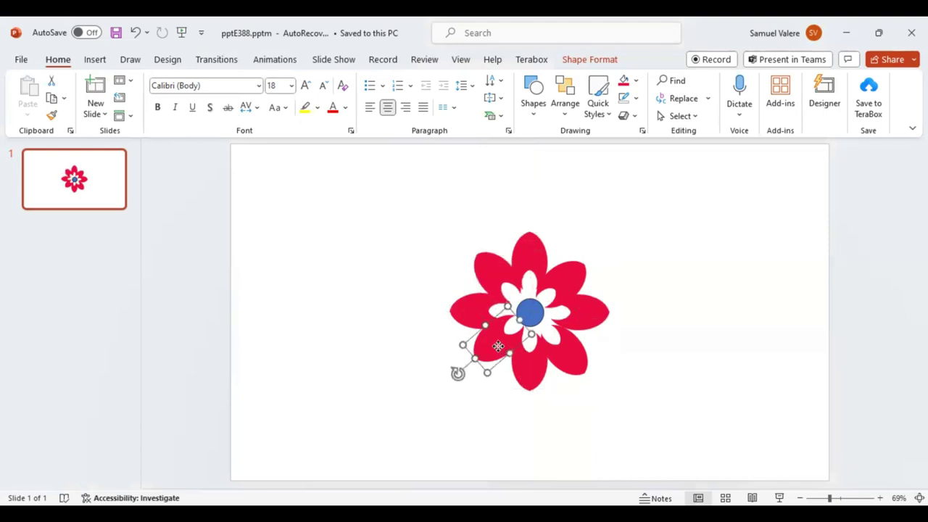
{"action": "left_click_drag", "start_coordinate": [498, 346], "coordinate": [496, 355]}
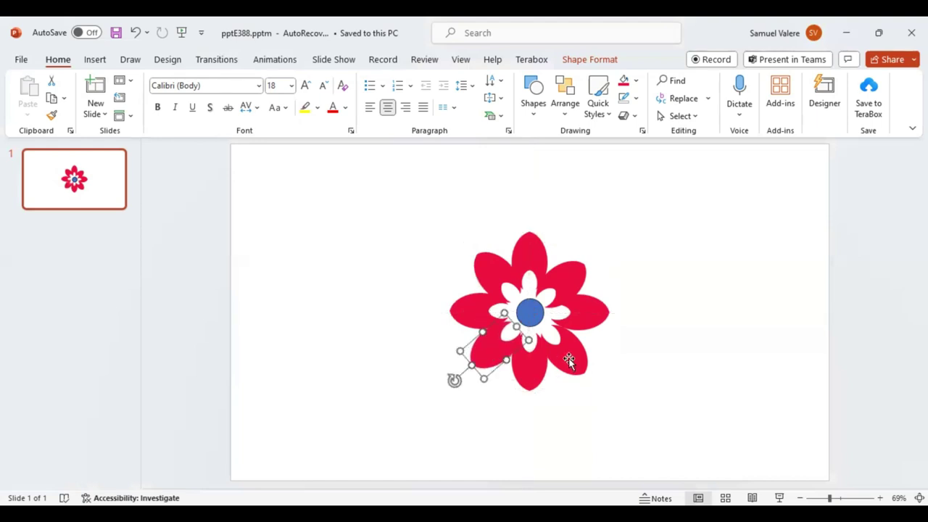
{"action": "left_click", "coordinate": [651, 357]}
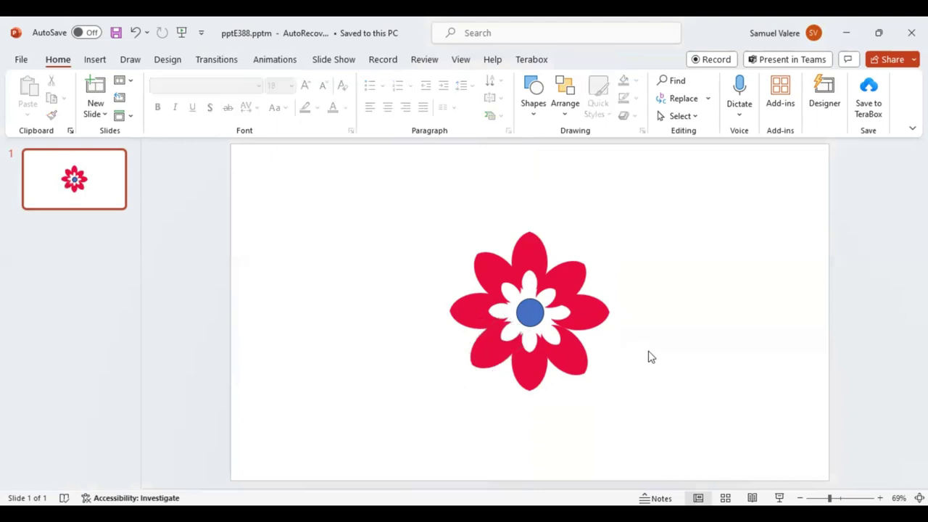
Fine-tune the upper-right, right and top petals into alignment with small drags
{"action": "left_click", "coordinate": [571, 275]}
{"action": "left_click_drag", "start_coordinate": [571, 275], "coordinate": [576, 269]}
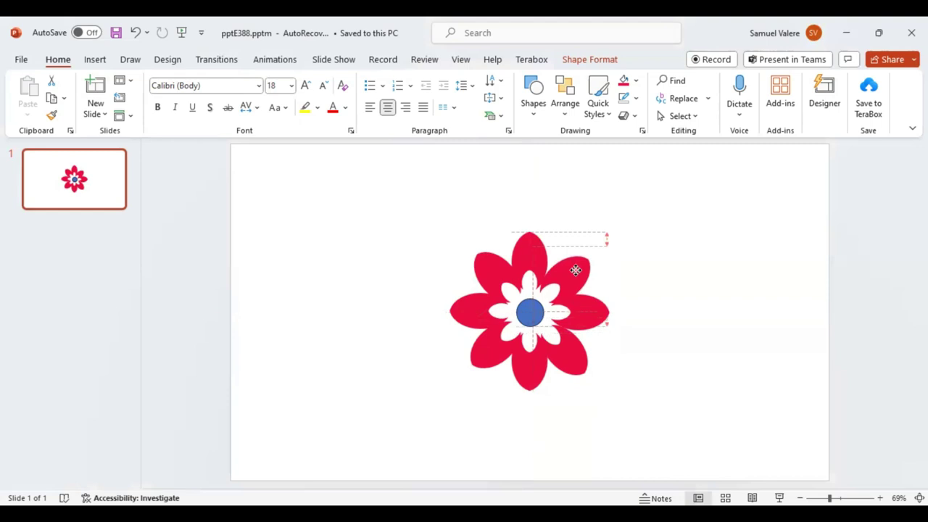
{"action": "left_click_drag", "start_coordinate": [576, 270], "coordinate": [577, 272]}
{"action": "left_click", "coordinate": [591, 314]}
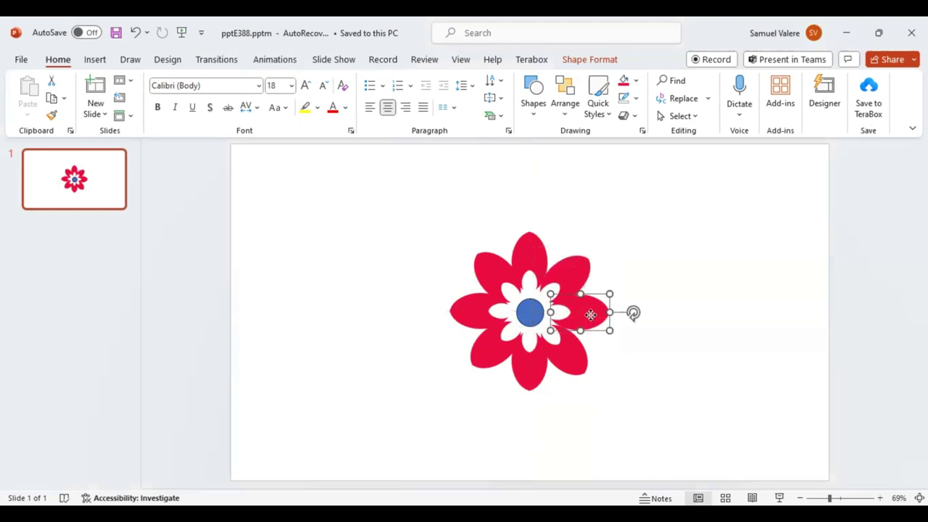
{"action": "left_click_drag", "start_coordinate": [589, 315], "coordinate": [591, 315]}
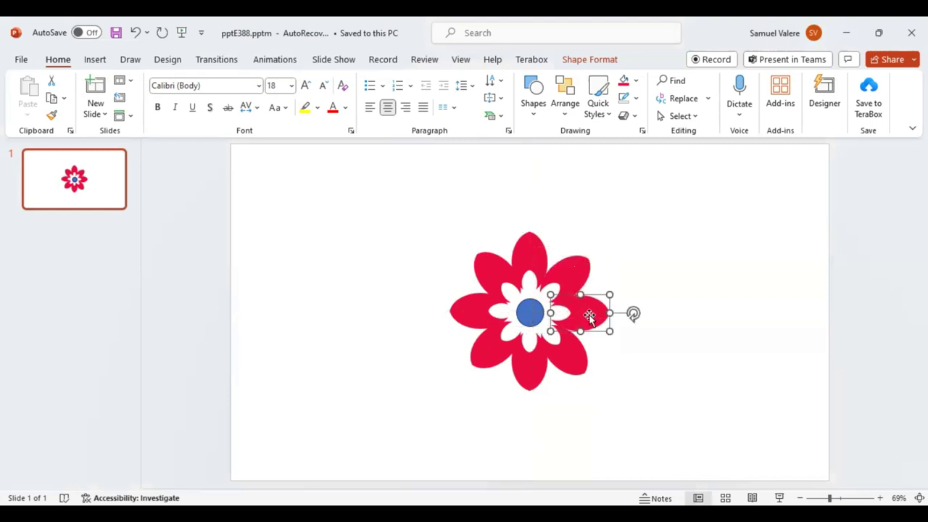
{"action": "left_click", "coordinate": [533, 263]}
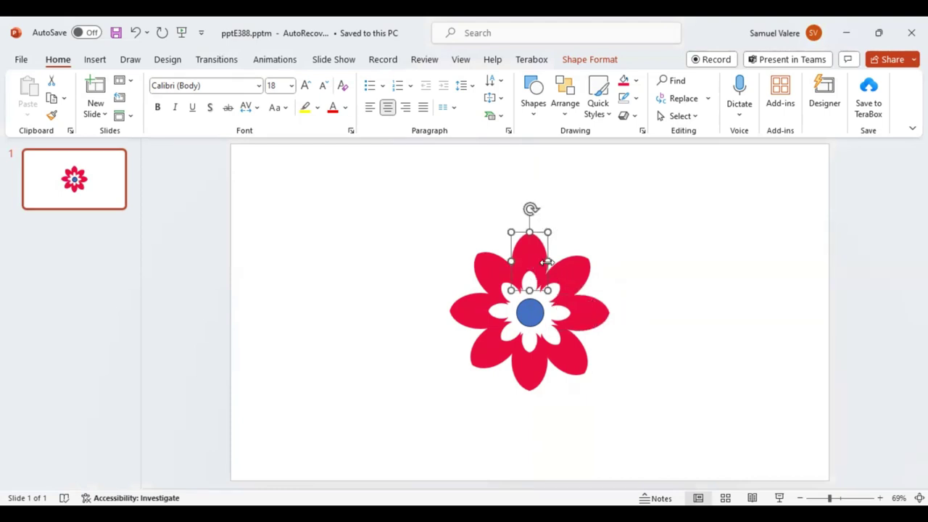
{"action": "left_click_drag", "start_coordinate": [547, 262], "coordinate": [548, 263]}
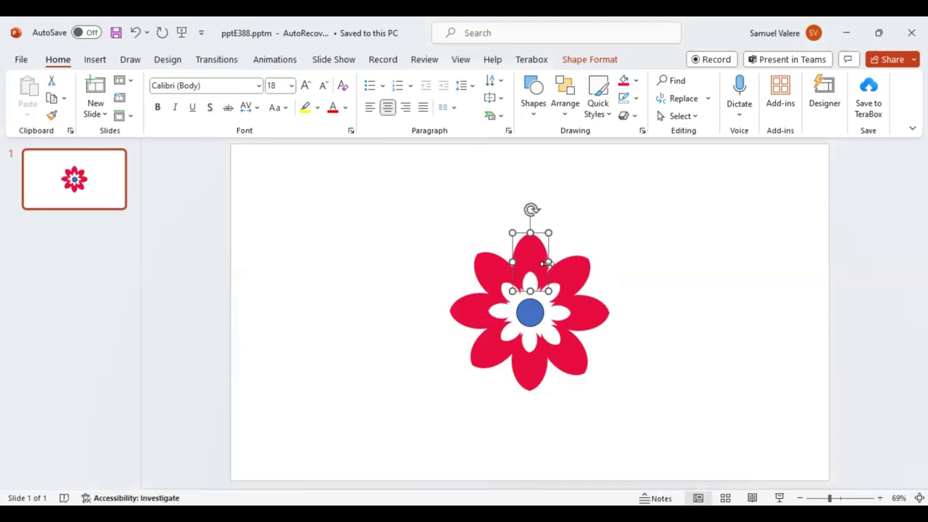
Nudge the bottom and lower-left petals with the arrow keys, then select the blue centre circle
{"action": "left_click", "coordinate": [530, 367]}
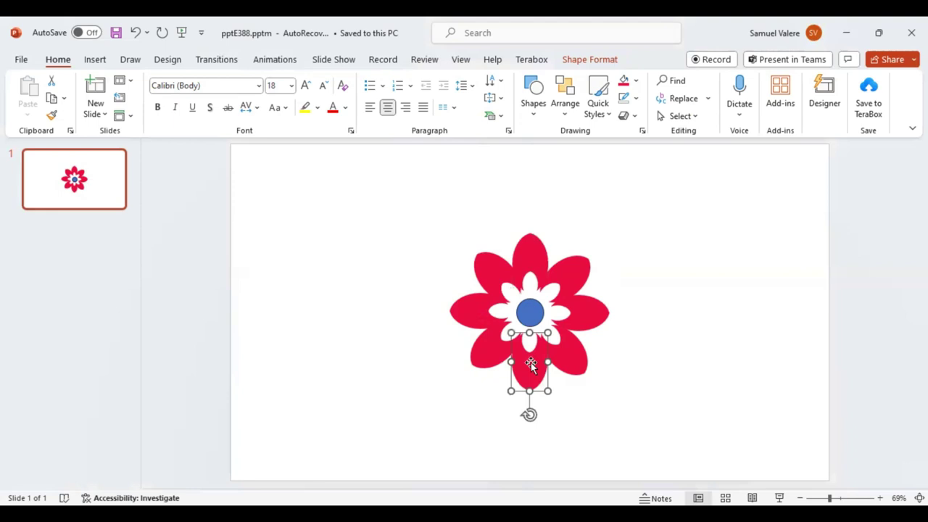
{"action": "key", "text": "Down"}
{"action": "key", "text": "Down"}
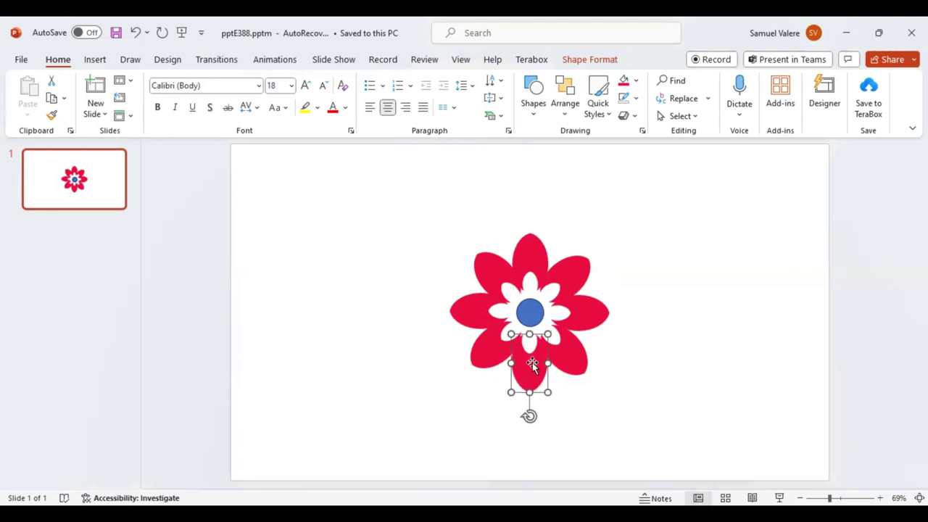
{"action": "left_click", "coordinate": [497, 349]}
{"action": "key", "text": "Left"}
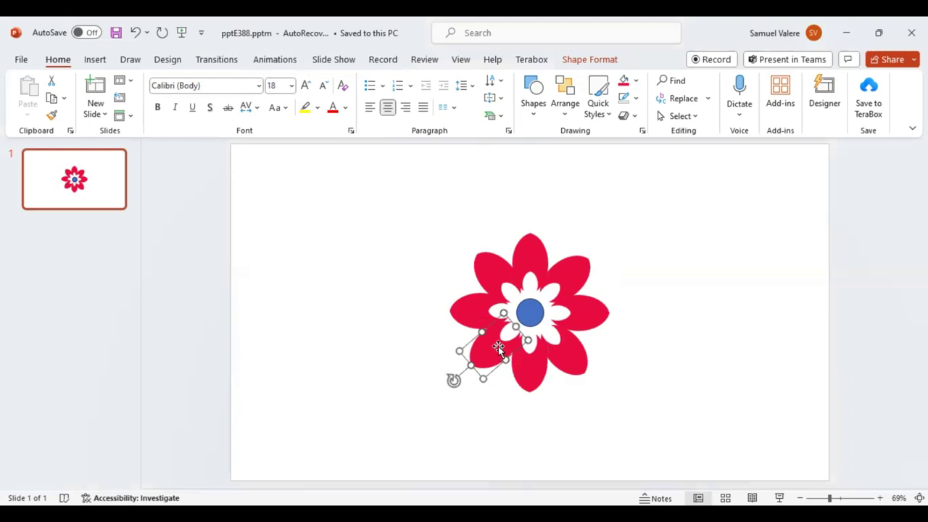
{"action": "key", "text": "Down"}
{"action": "left_click", "coordinate": [617, 357]}
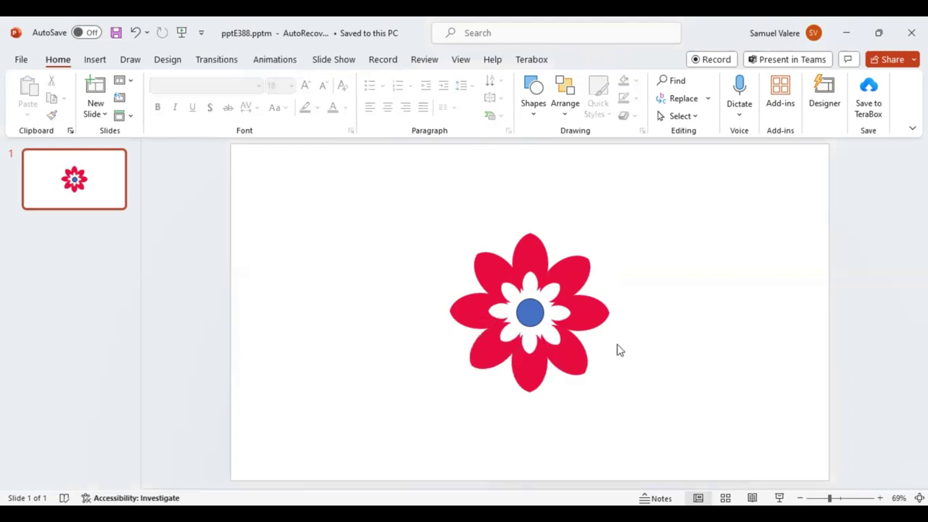
{"action": "left_click", "coordinate": [534, 314]}
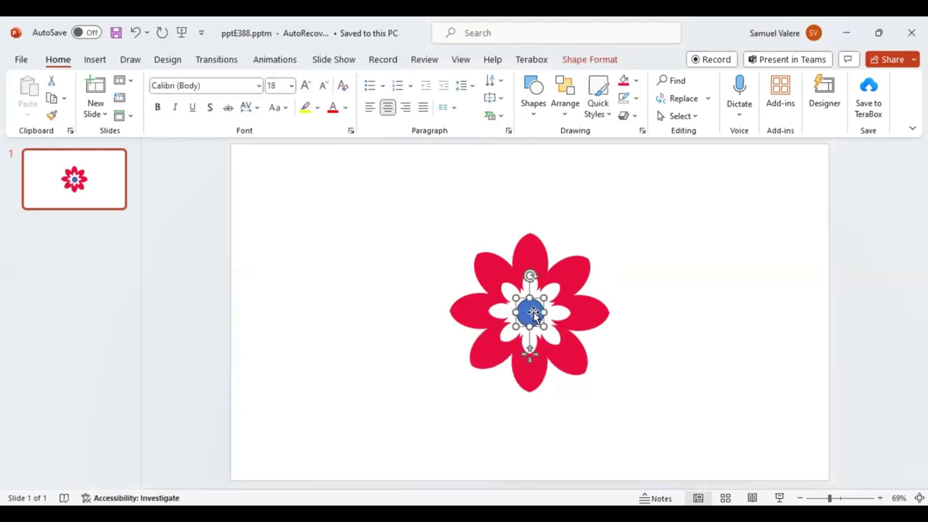
Delete the blue centre circle, select all eight petals, and open Shape Format's Merge Shapes options
{"action": "key", "text": "Delete"}
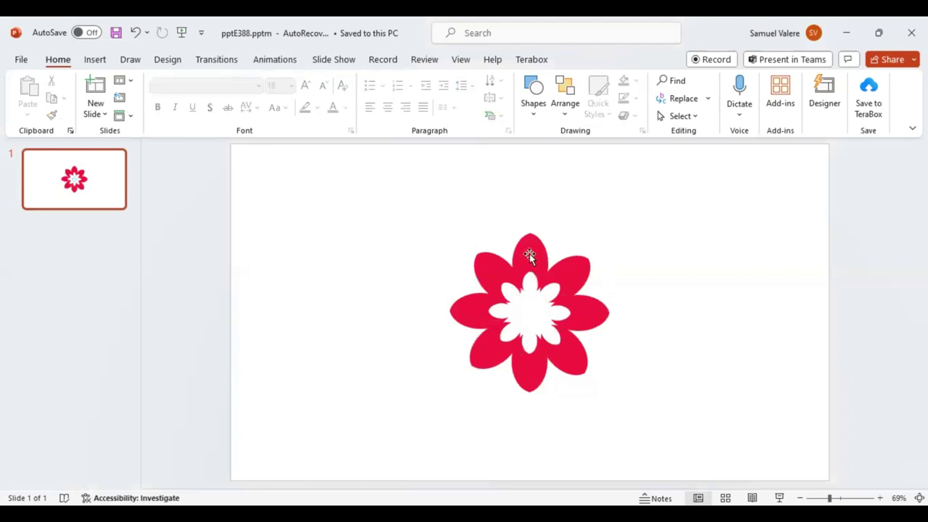
{"action": "left_click", "coordinate": [529, 254]}
{"action": "left_click", "coordinate": [572, 303], "text": "shift"}
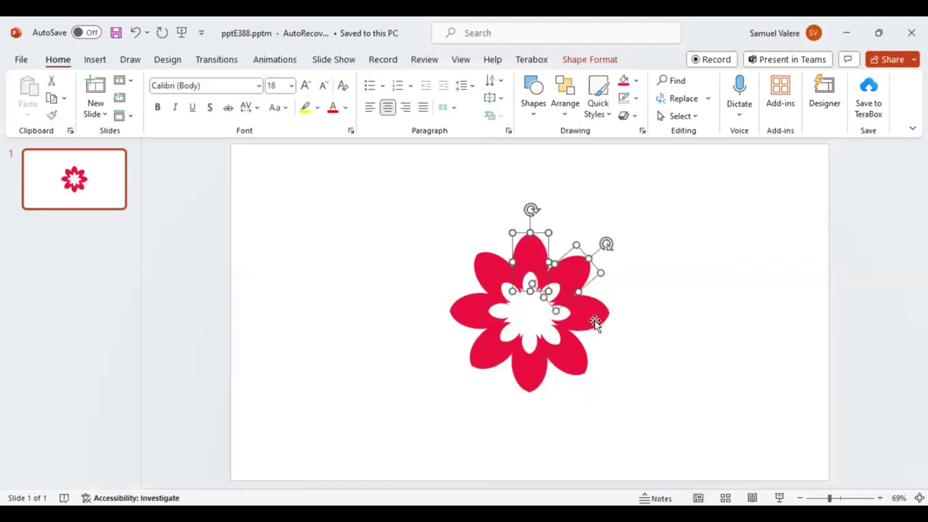
{"action": "left_click", "coordinate": [597, 321], "text": "shift"}
{"action": "left_click", "coordinate": [565, 361], "text": "shift"}
{"action": "left_click", "coordinate": [537, 370], "text": "shift"}
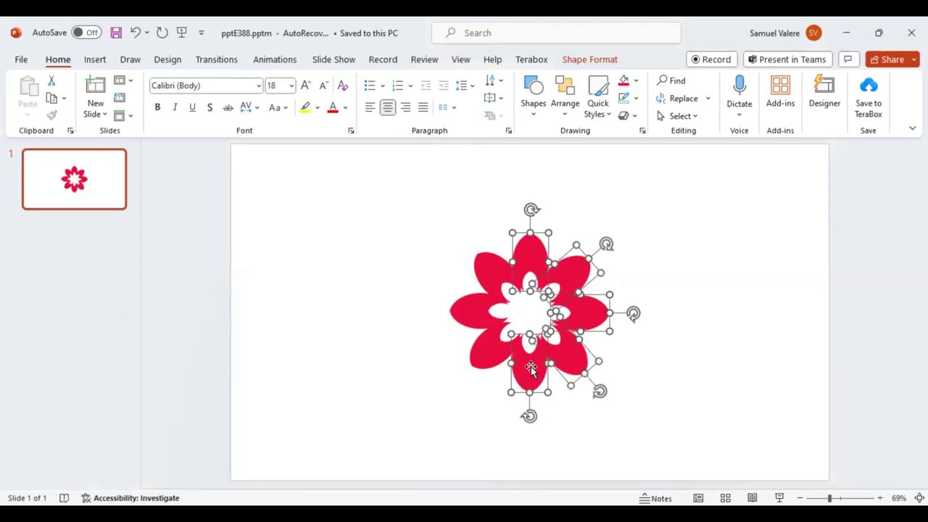
{"action": "key", "text": "ctrl+a"}
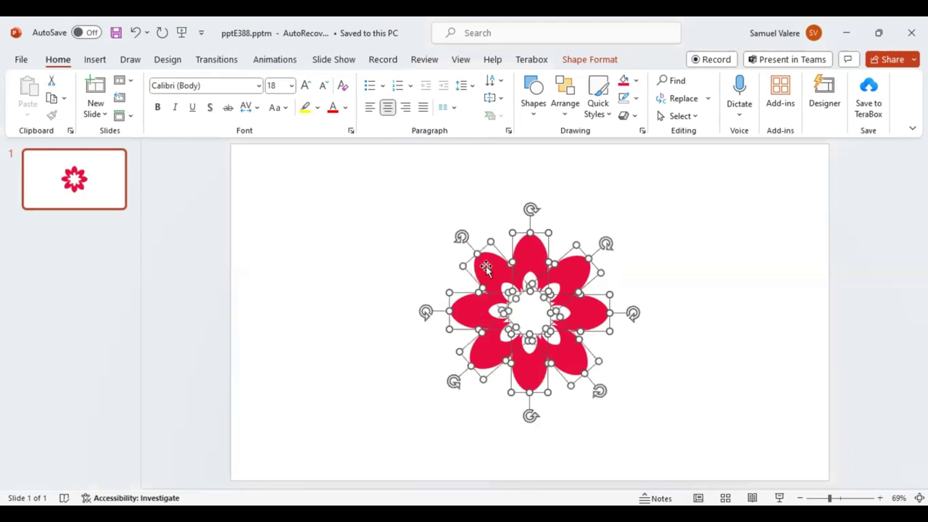
{"action": "left_click", "coordinate": [583, 61]}
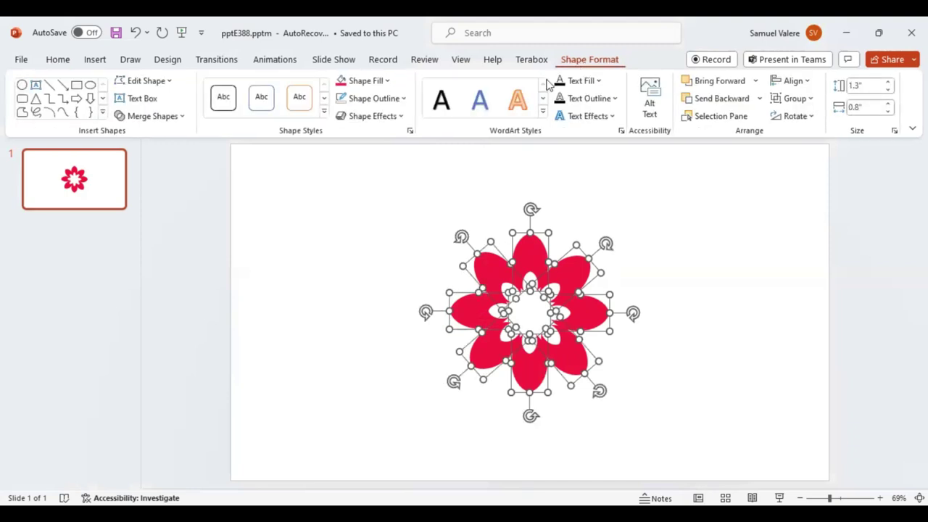
{"action": "left_click", "coordinate": [174, 118]}
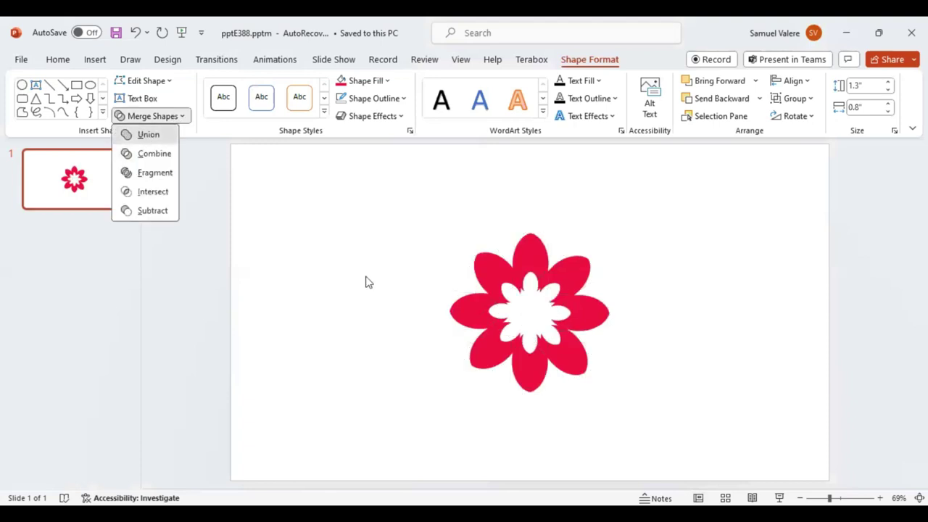